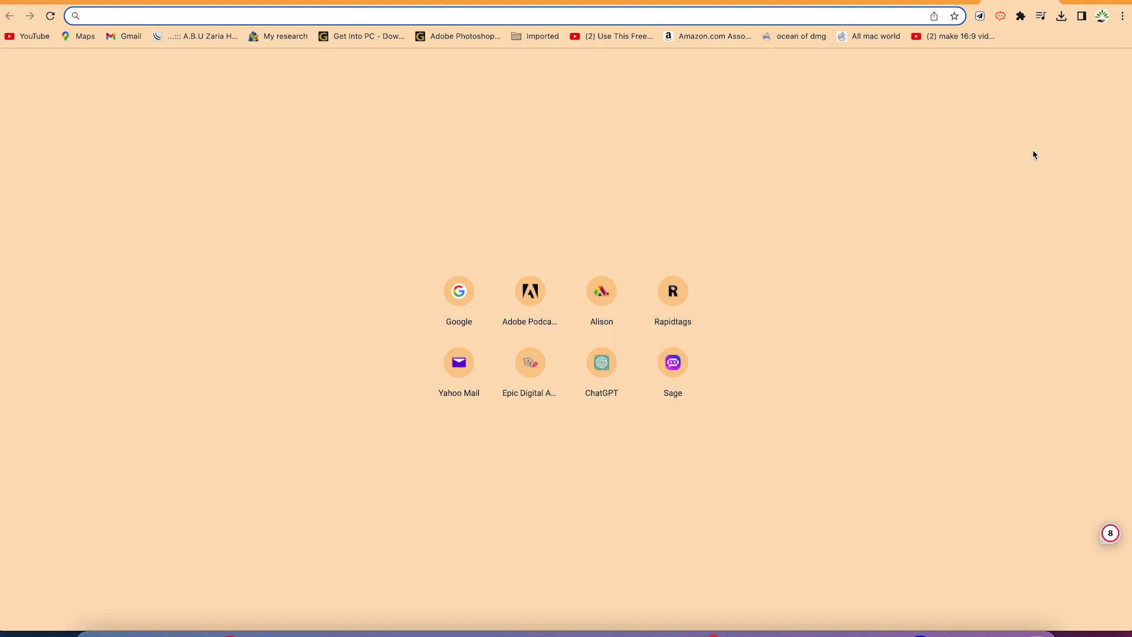
- Go to google.com and search for 'gofullpage'
text(g)
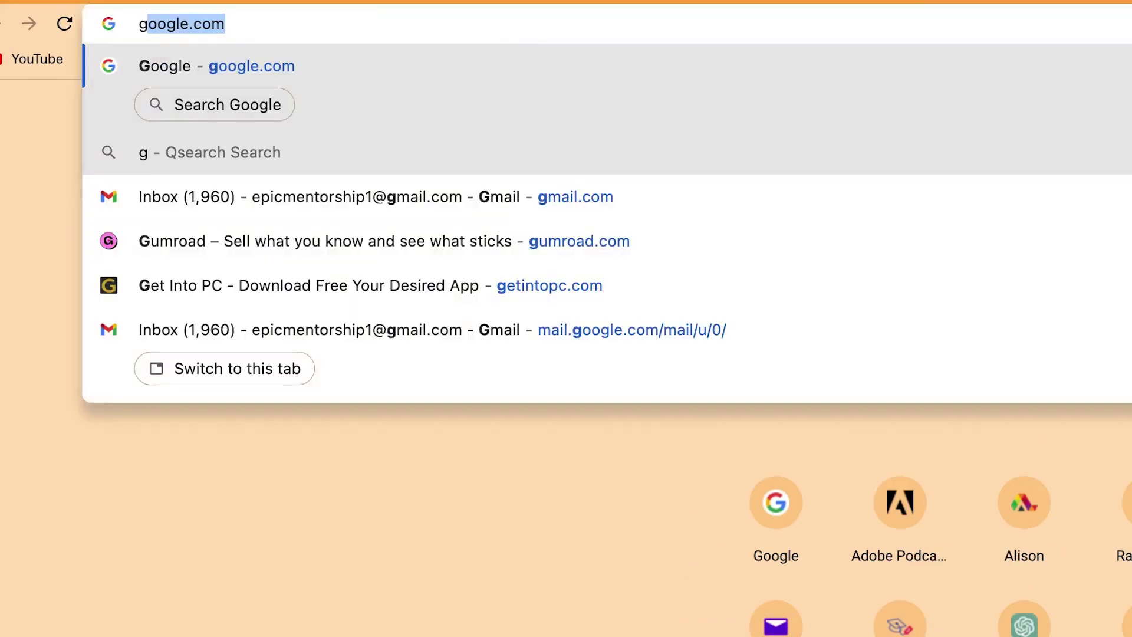
key(Return)
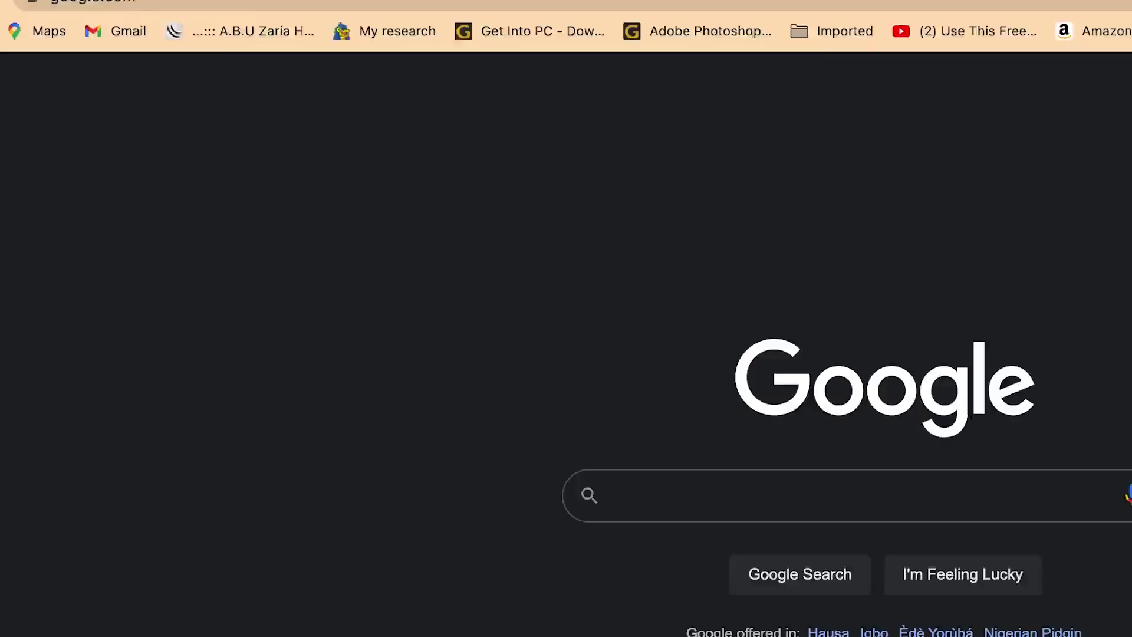
text(g)
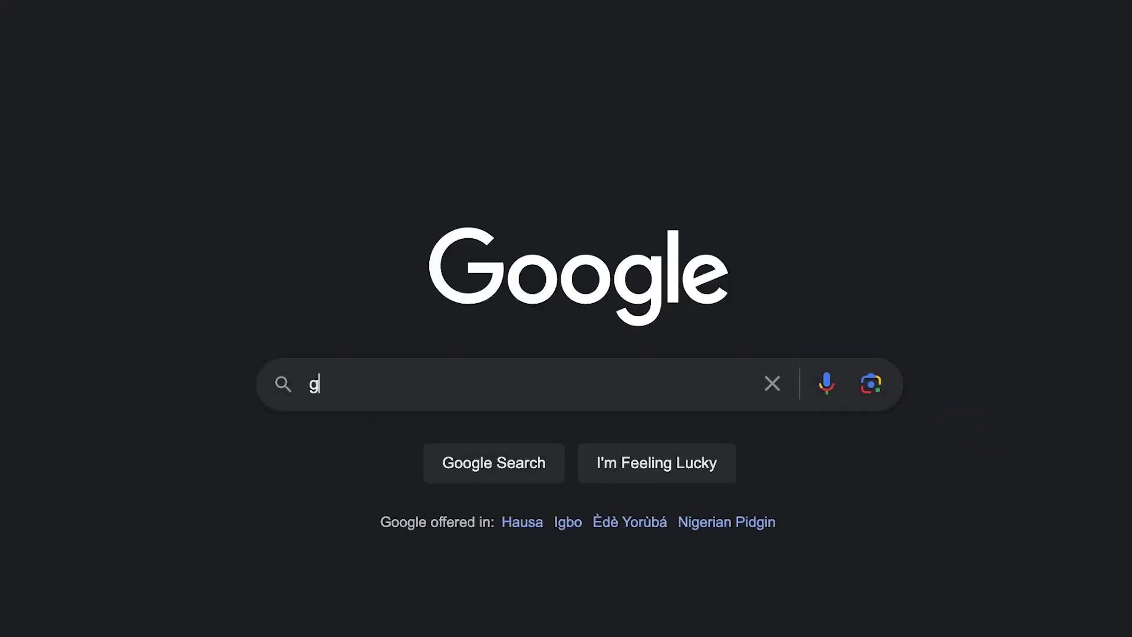
text(oful)
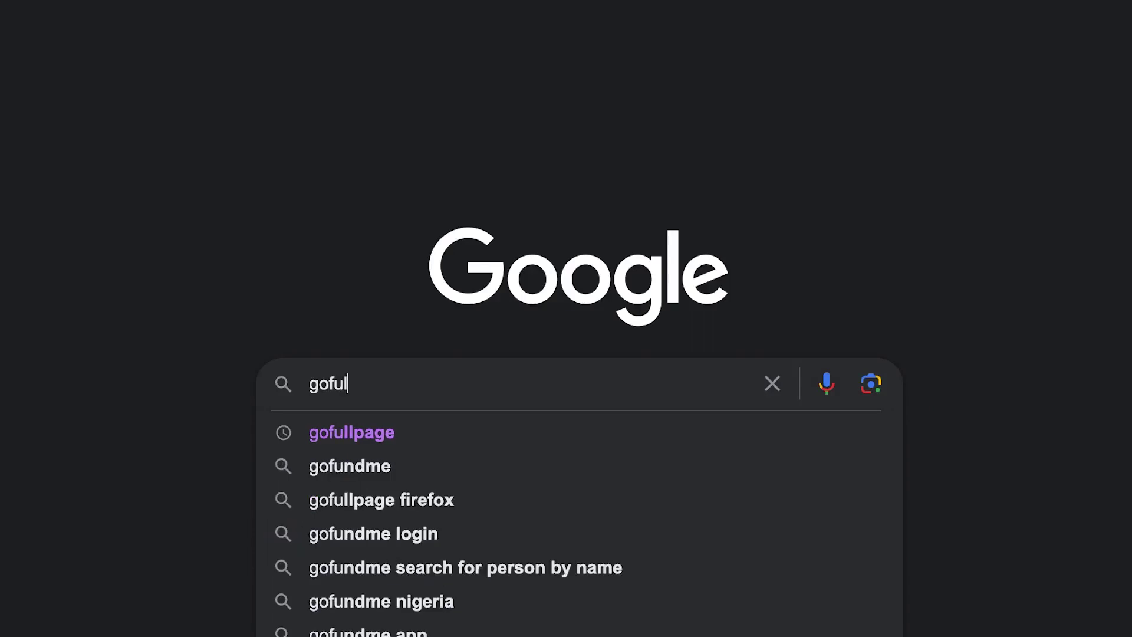
text(lpage)
key(Return)
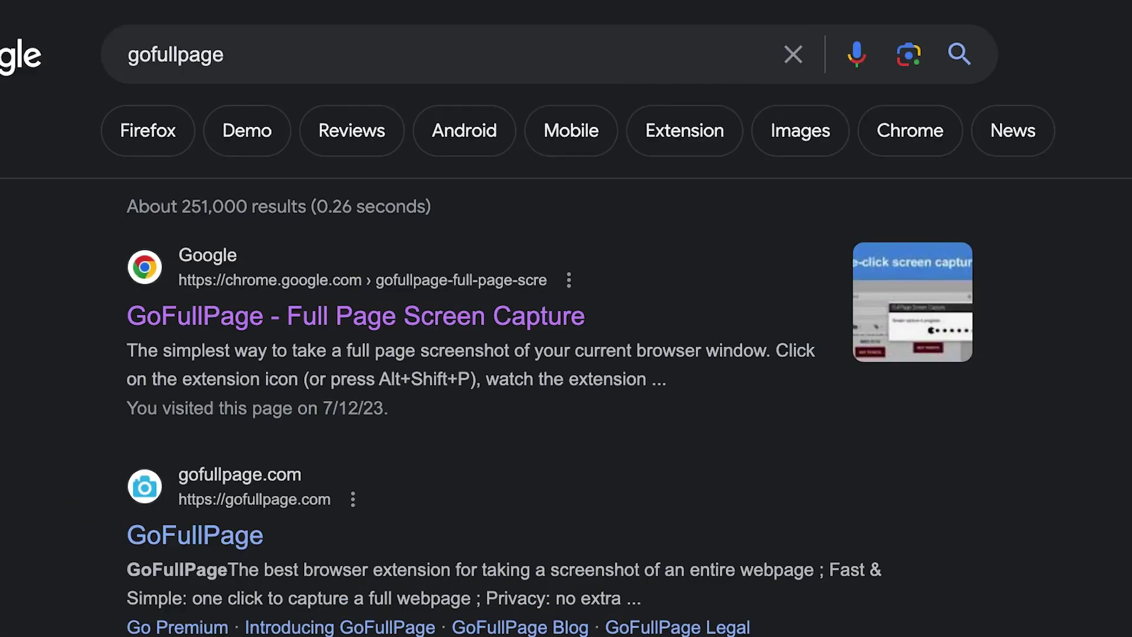
- Install the GoFullPage – Full Page Screen Capture extension from its Chrome Web Store listing
click(426, 320)
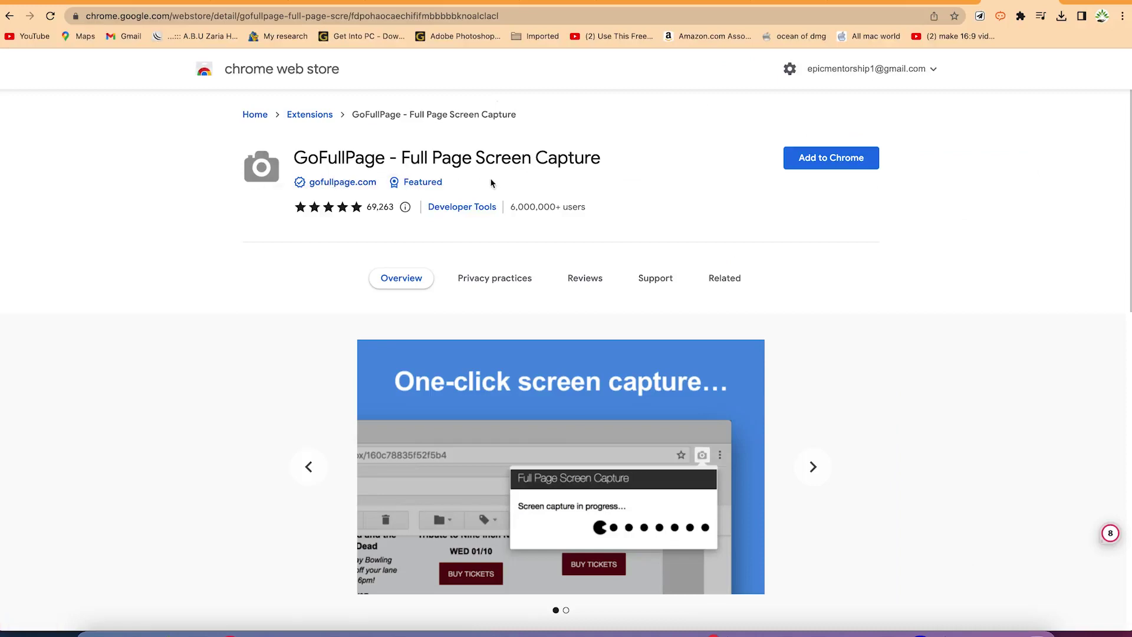
click(838, 159)
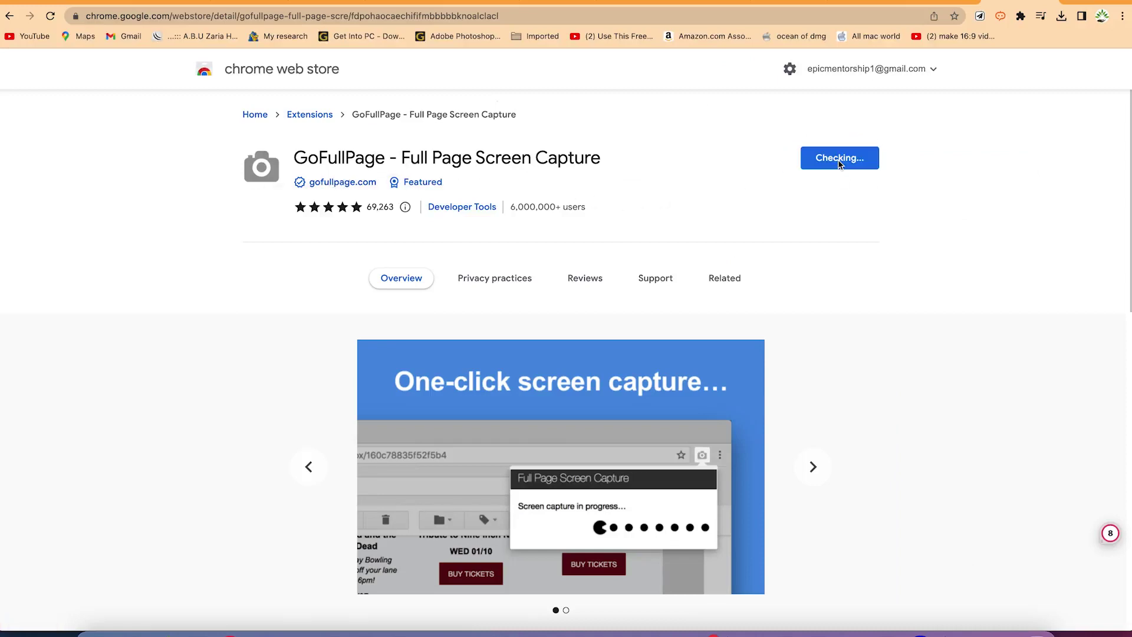
click(661, 320)
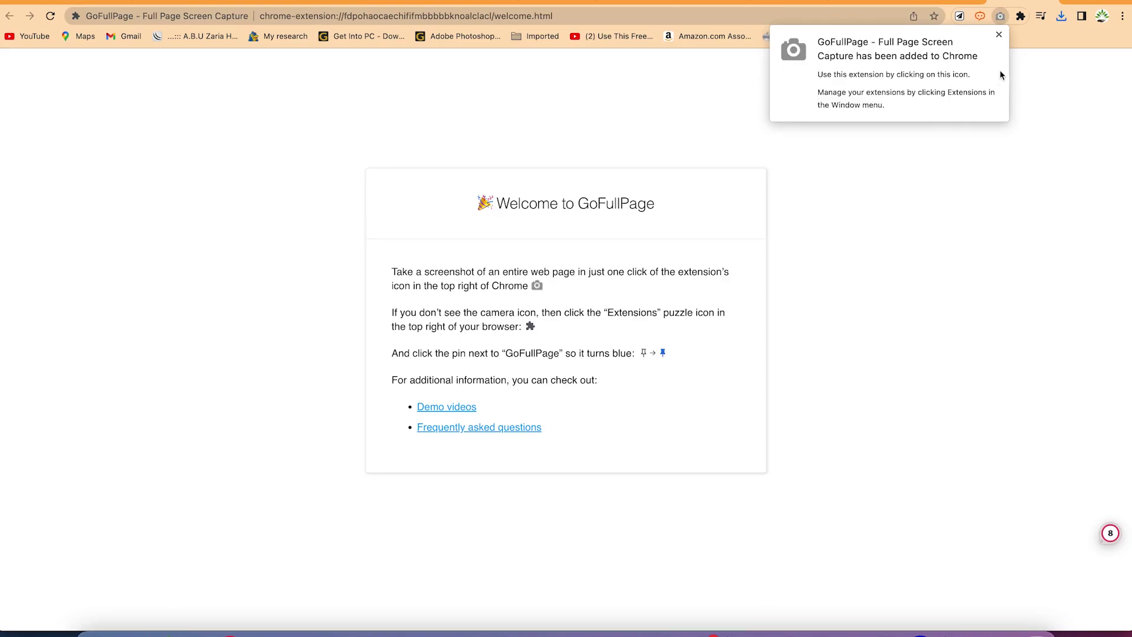
- Pin GoFullPage to the Chrome toolbar and switch to the Epic Digital Academy tab
click(998, 36)
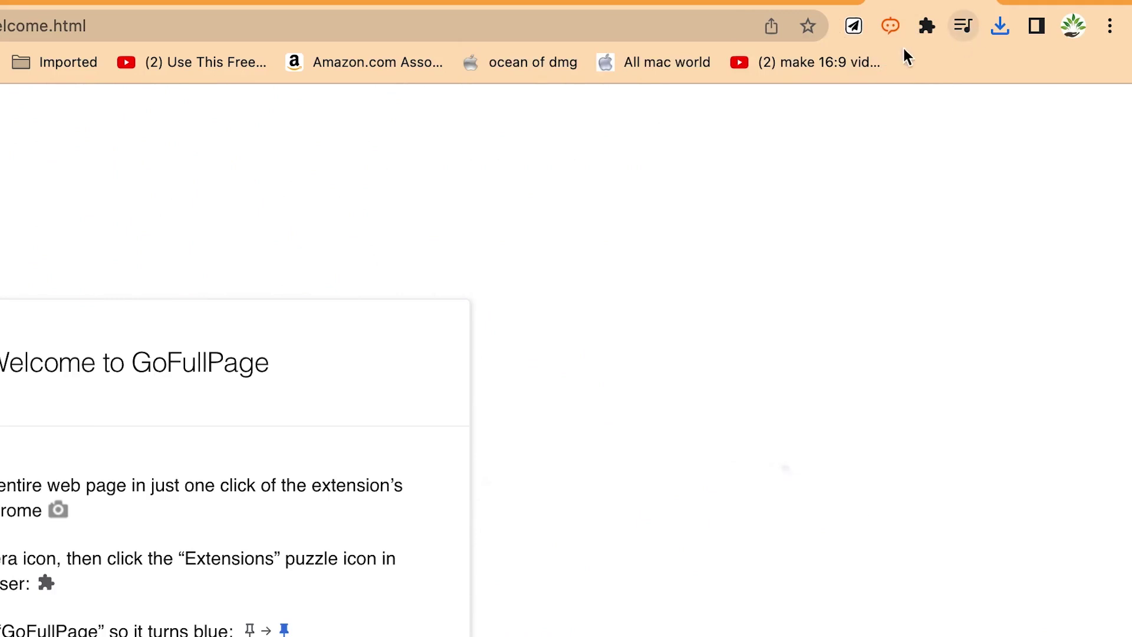
click(927, 27)
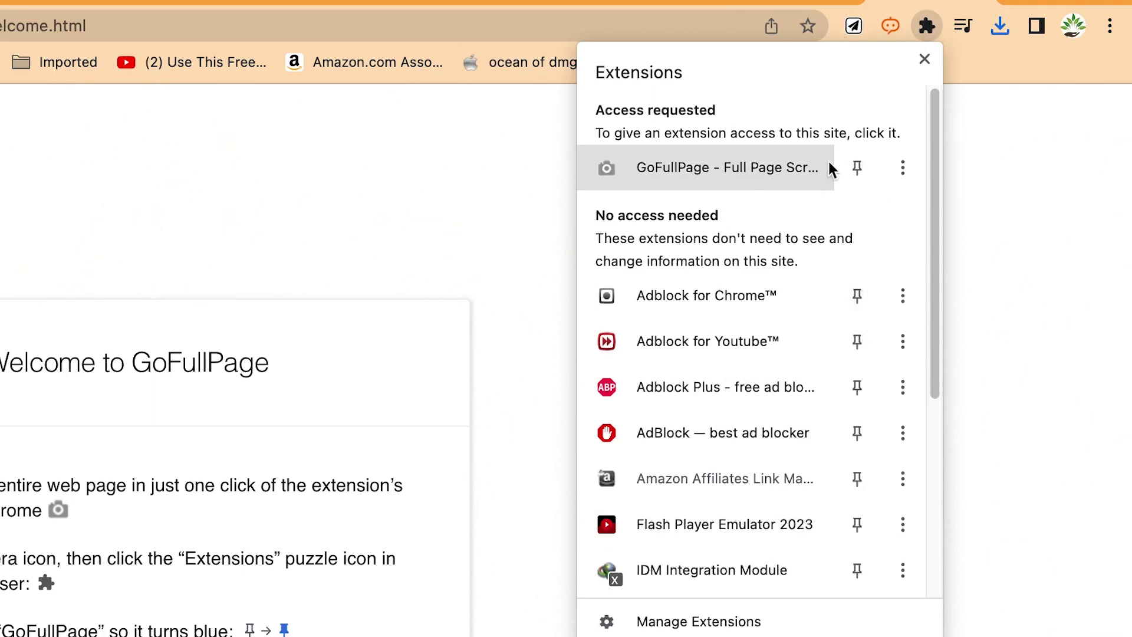
click(849, 175)
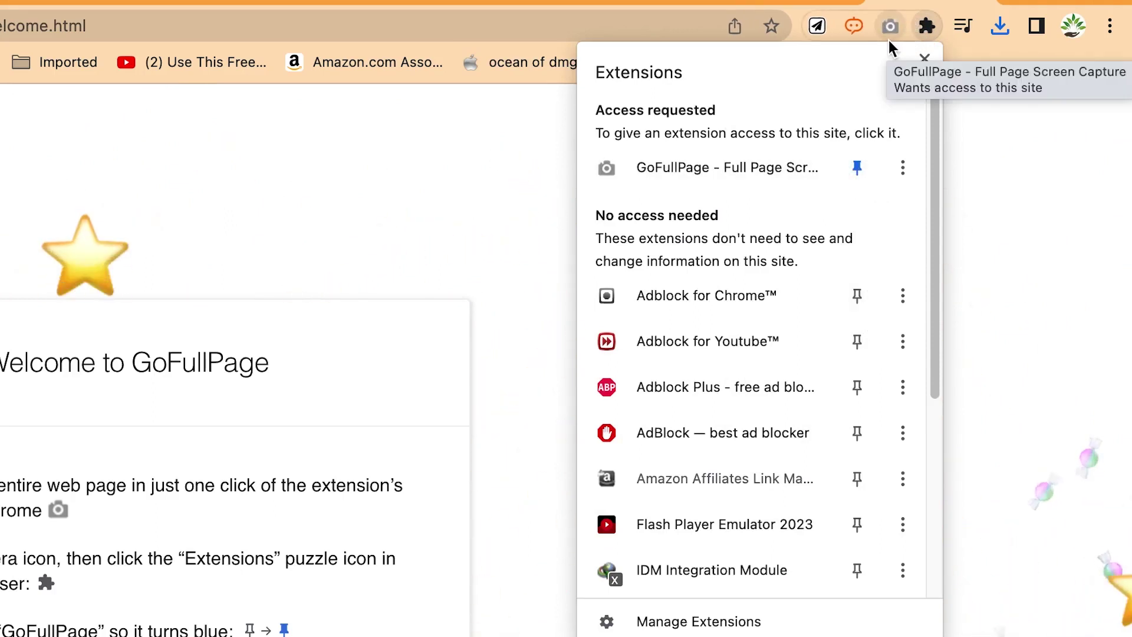
click(924, 59)
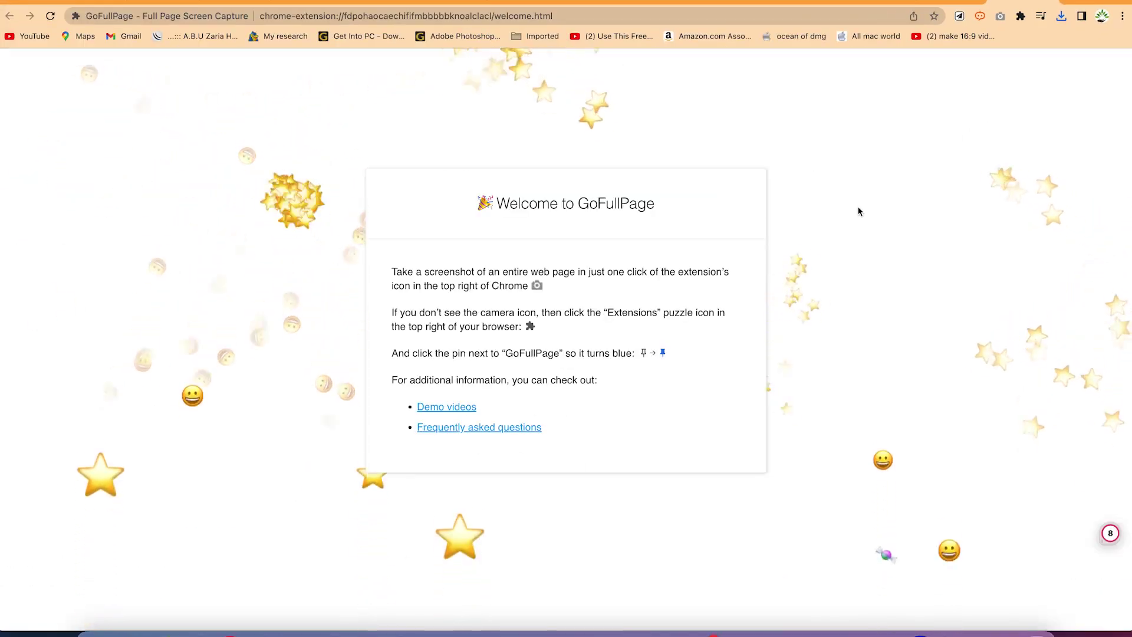
click(873, 2)
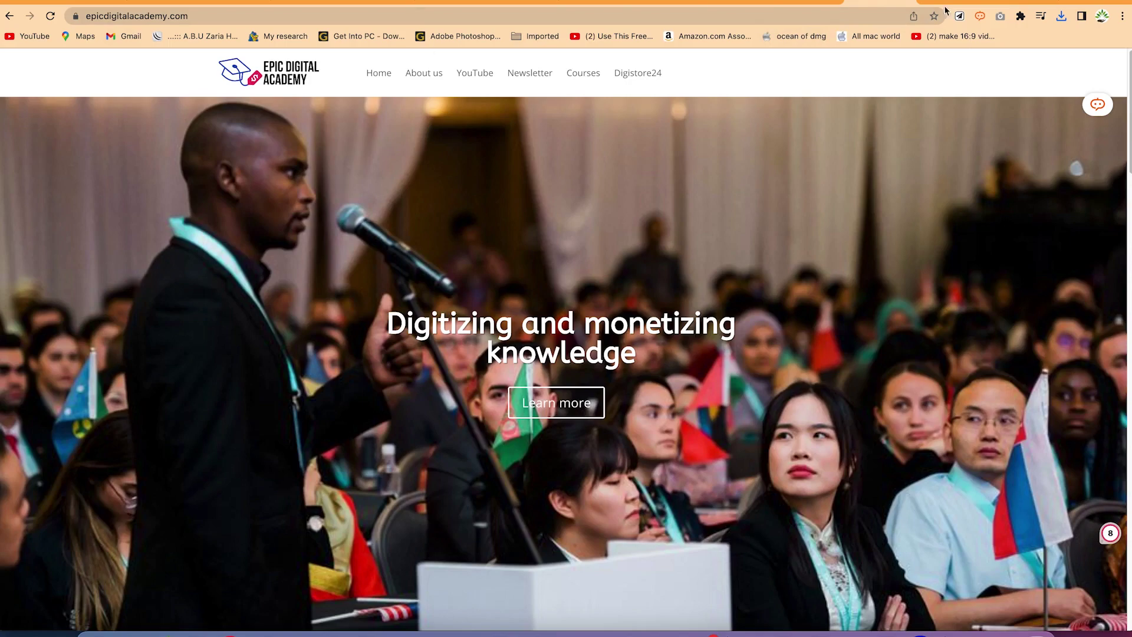
- Scroll the Epic Digital Academy homepage and start a GoFullPage full-page capture
mouse_move(1125, 115)
mouse_down()
mouse_move(1119, 341)
mouse_move(1061, 559)
mouse_move(1127, 351)
mouse_move(1105, 210)
mouse_move(1110, 99)
mouse_up()
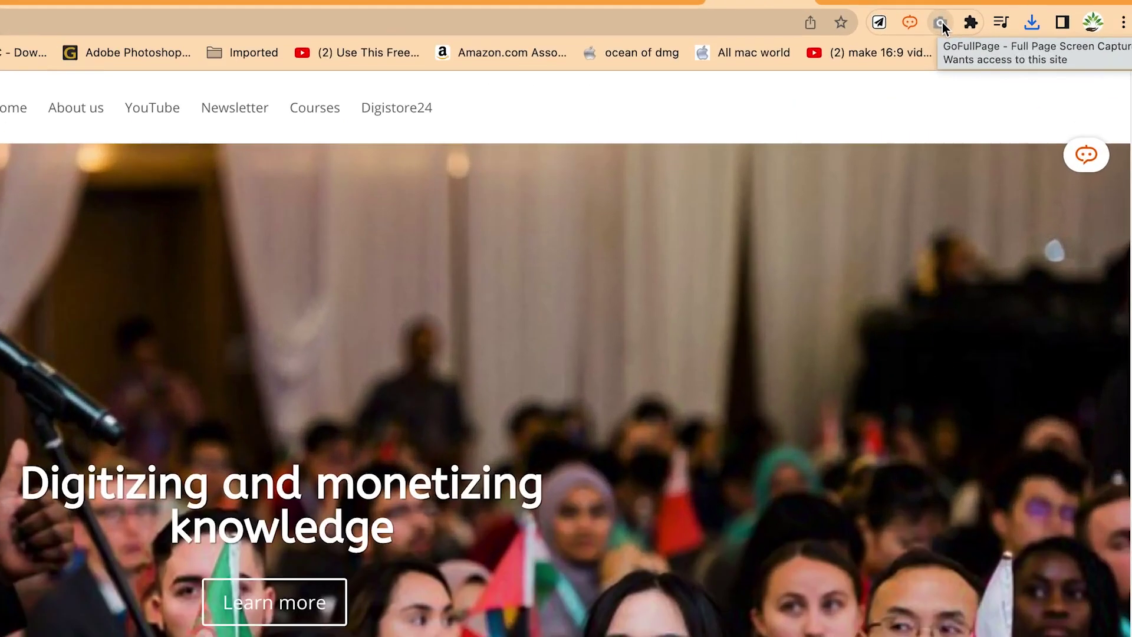
click(942, 23)
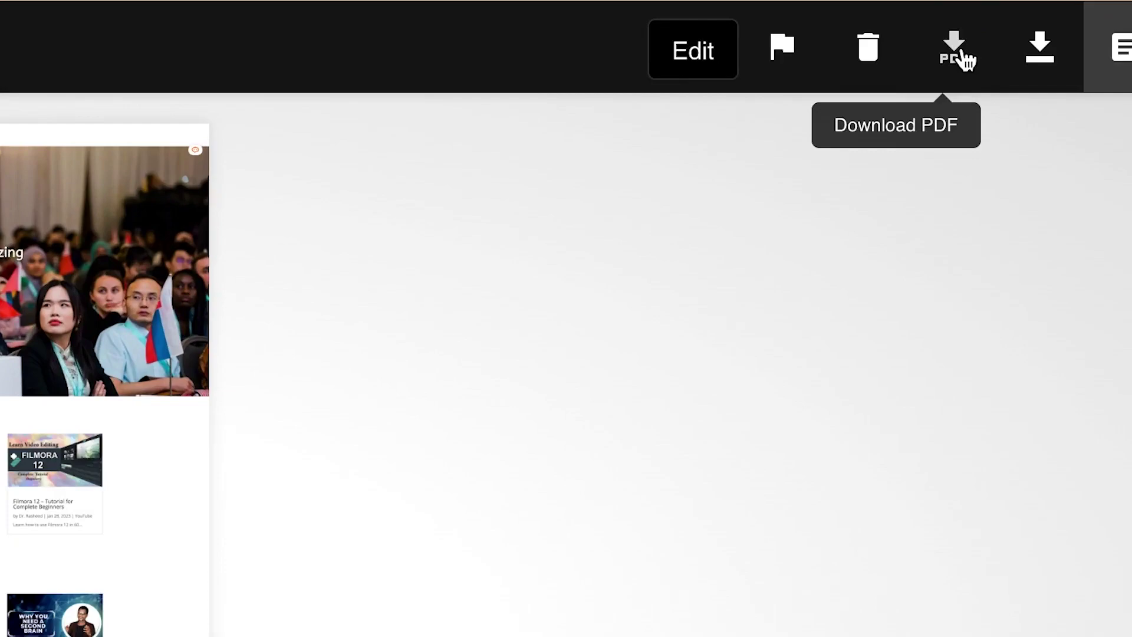
- Download the capture as both a PDF and a PNG, then show recent downloads
click(961, 53)
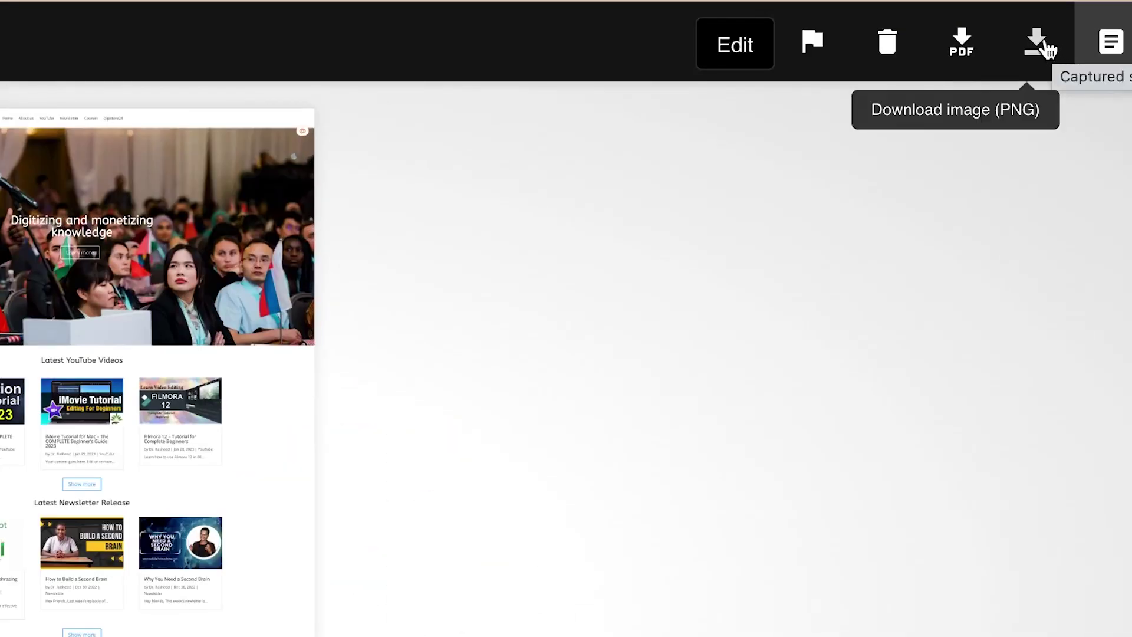
click(1038, 45)
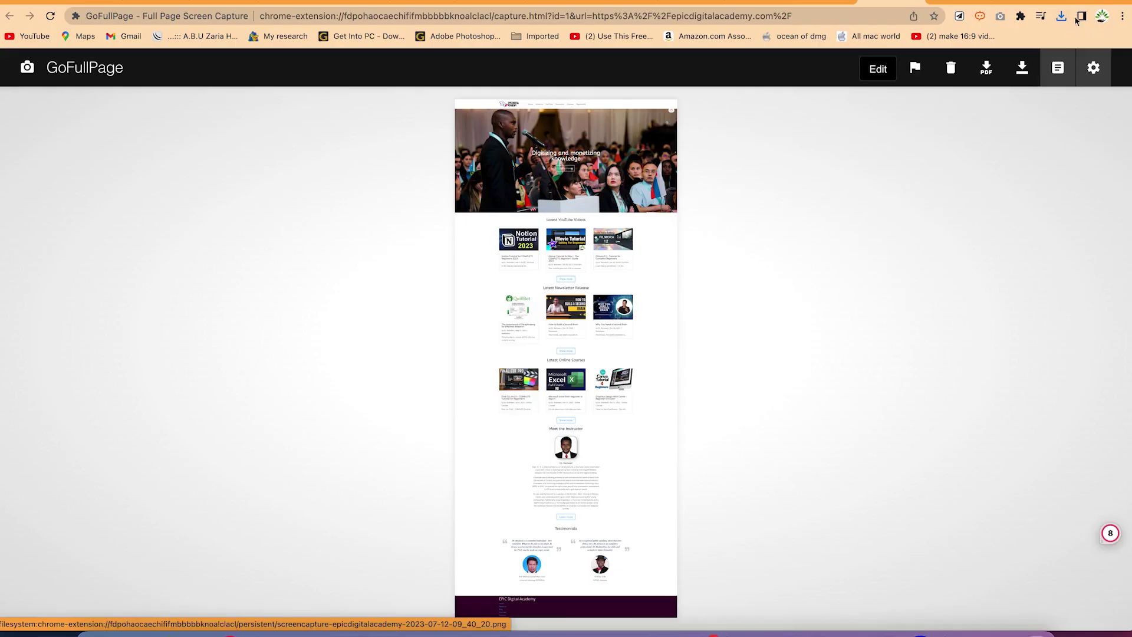
click(1062, 17)
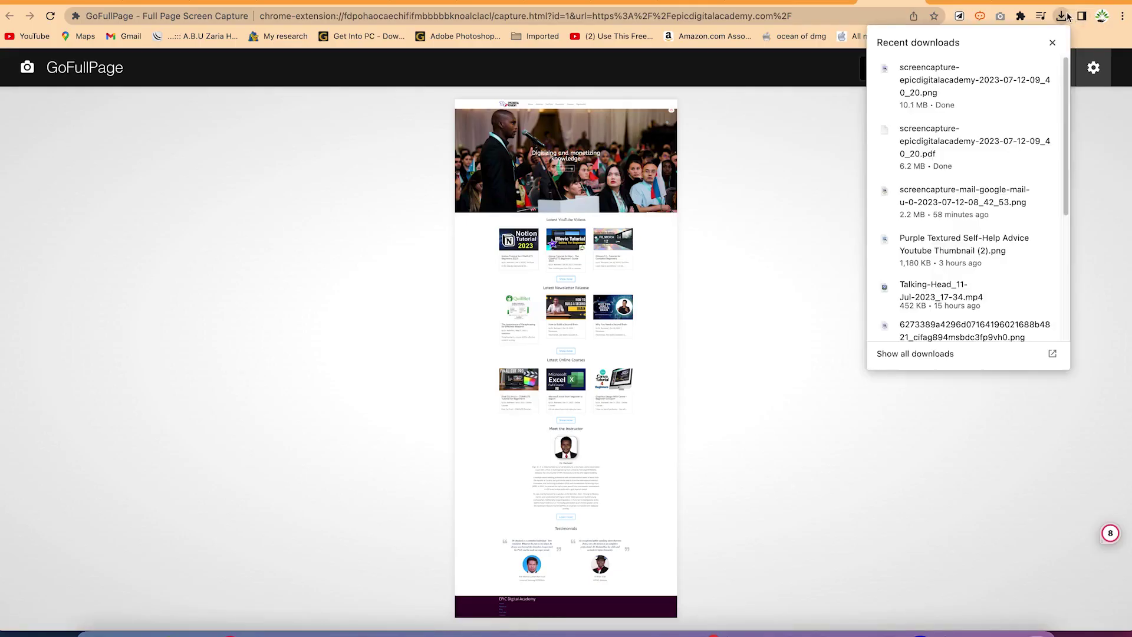
- Open the downloaded screencapture PNG in Preview and zoom into it
click(1022, 69)
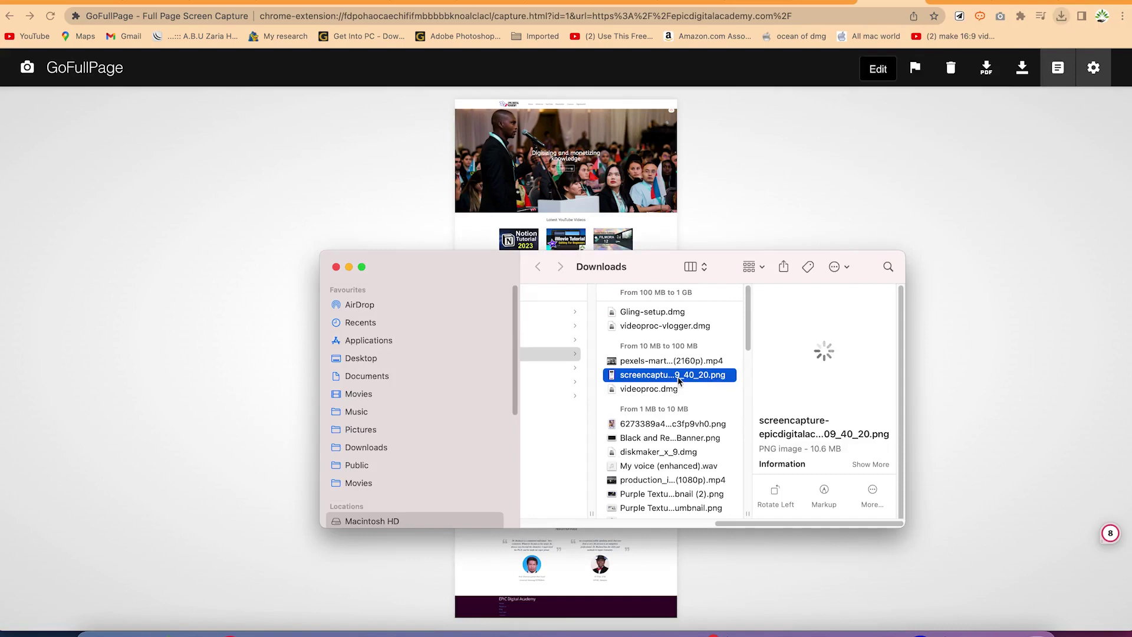
double_click(672, 375)
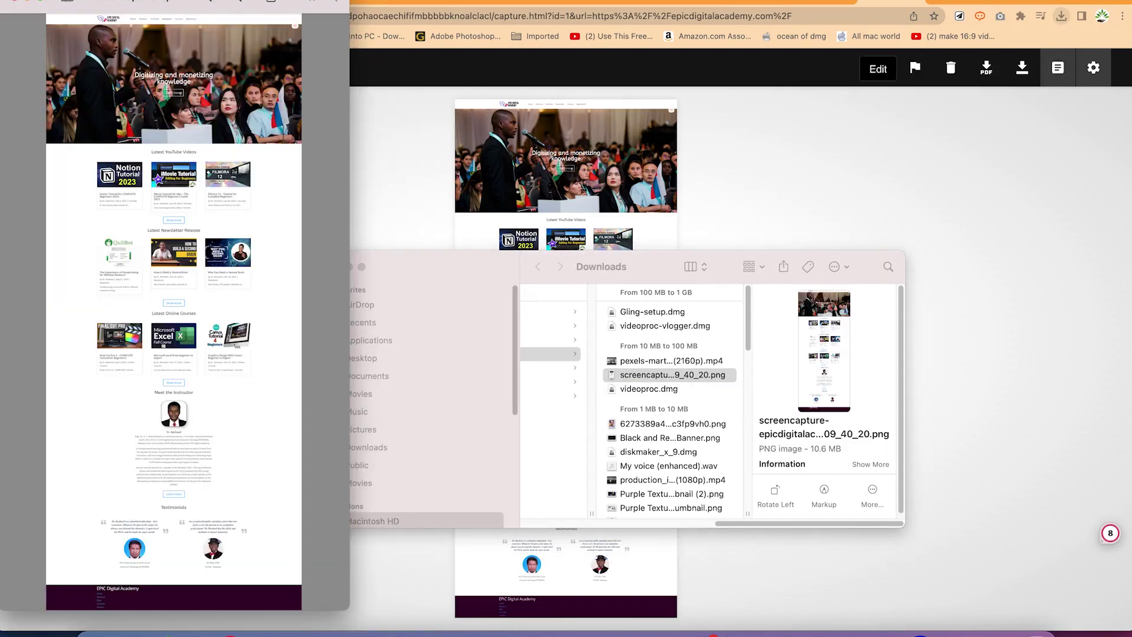
drag(183, 1, 493, 32)
click(544, 31)
click(544, 30)
click(544, 31)
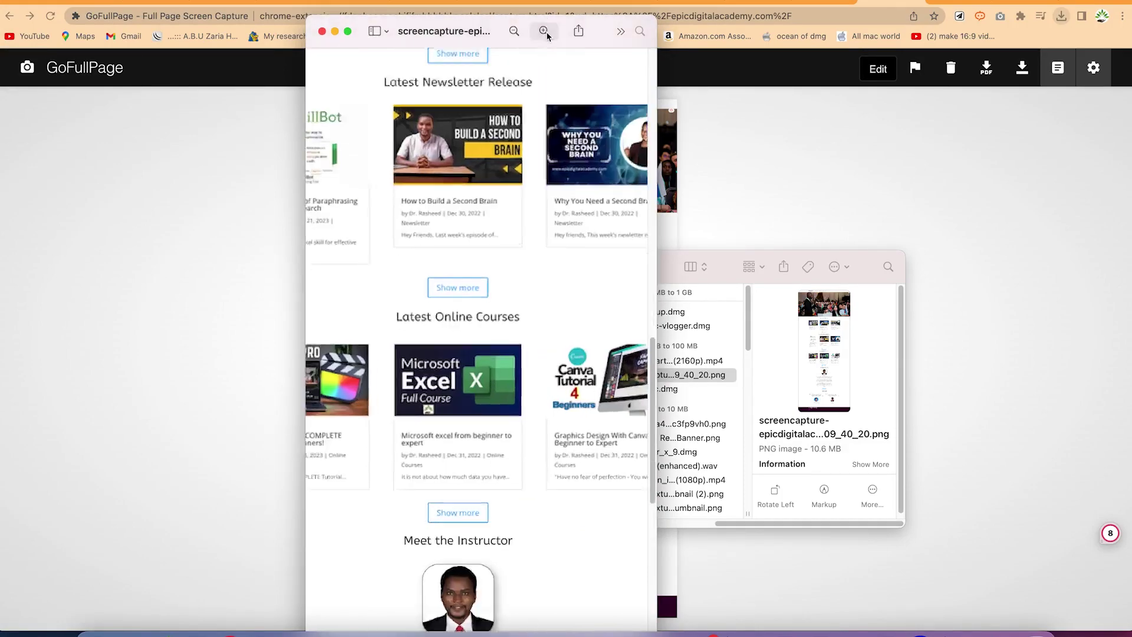
click(544, 30)
key(super+plus)
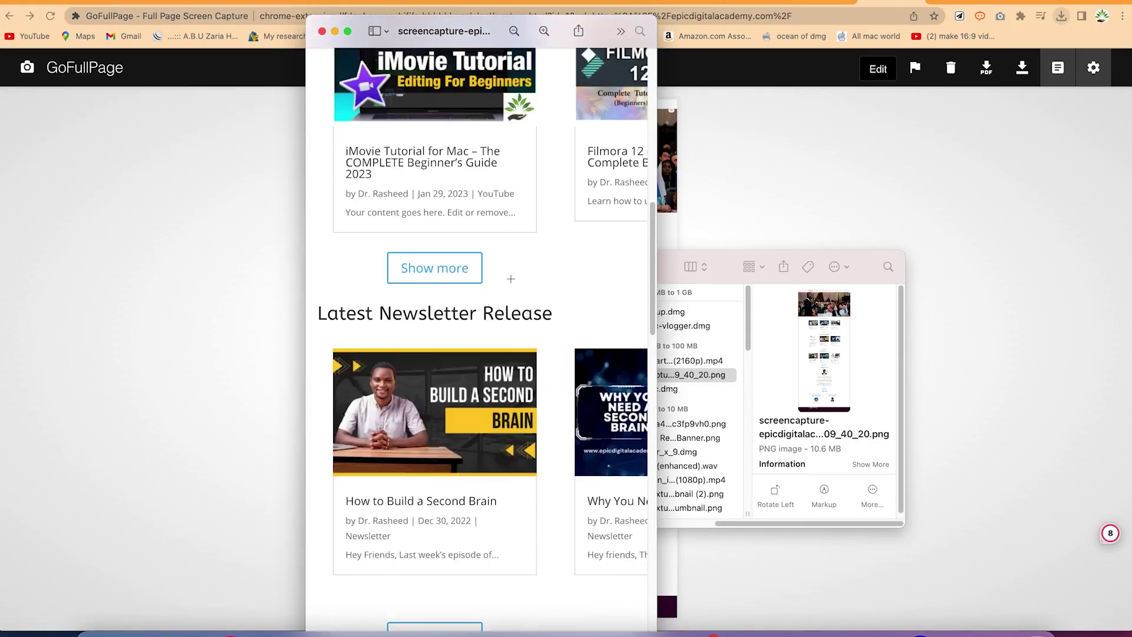
- Scroll the screenshot, zoom out to the whole page down to the footer, and close Preview
scroll(510, 279, up, 15)
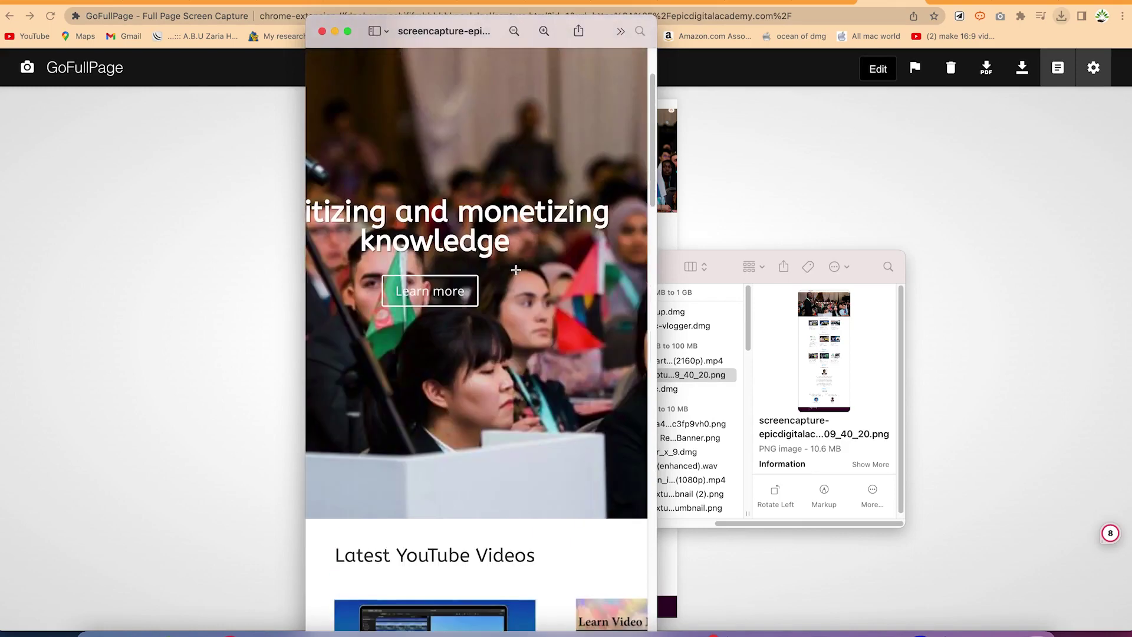
scroll(516, 269, up, 3)
scroll(553, 449, down, 10)
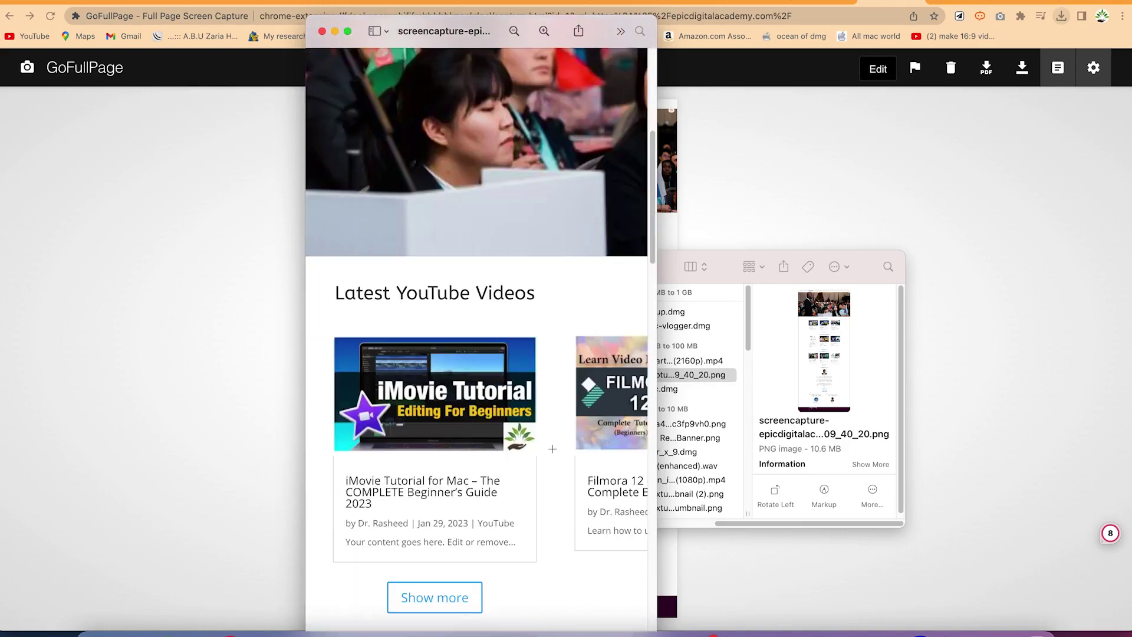
scroll(553, 449, down, 10)
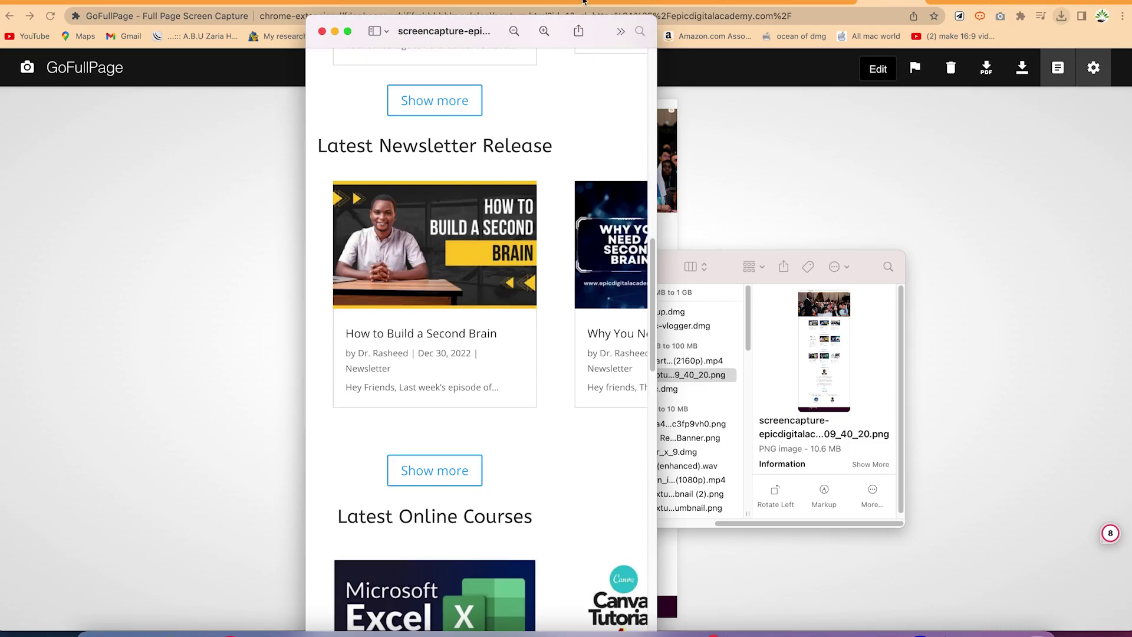
click(514, 30)
click(514, 31)
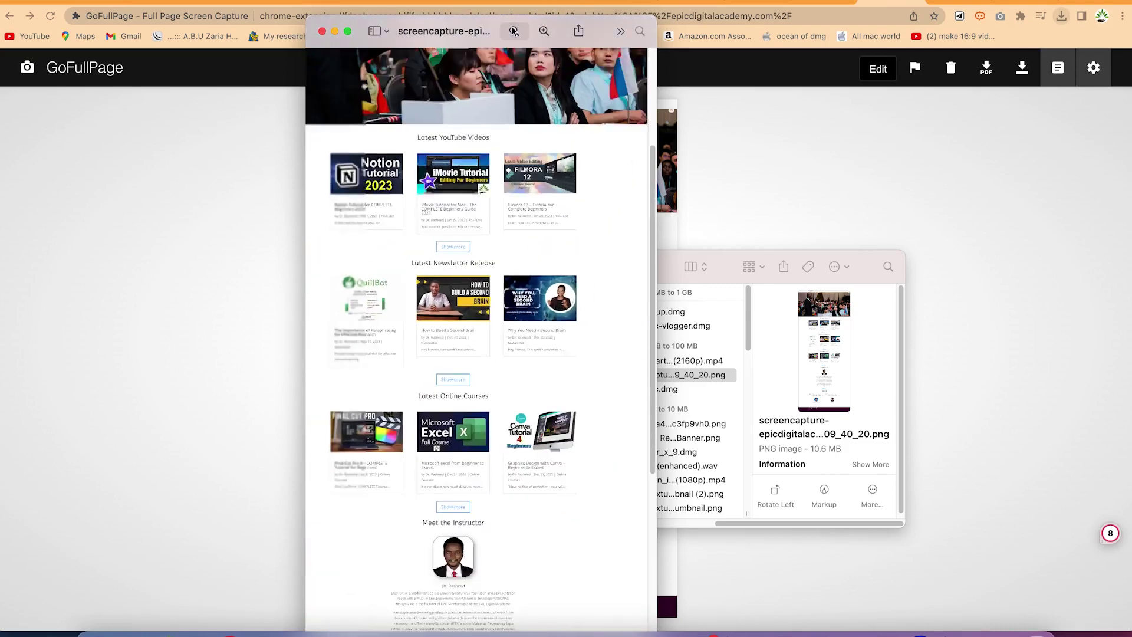
click(514, 31)
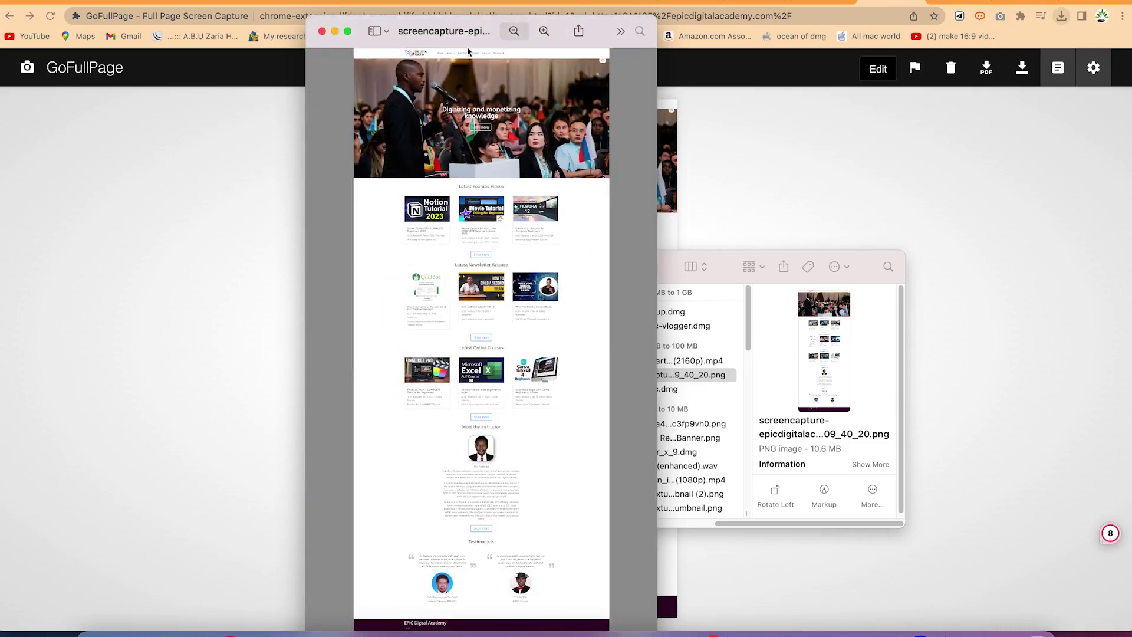
click(320, 31)
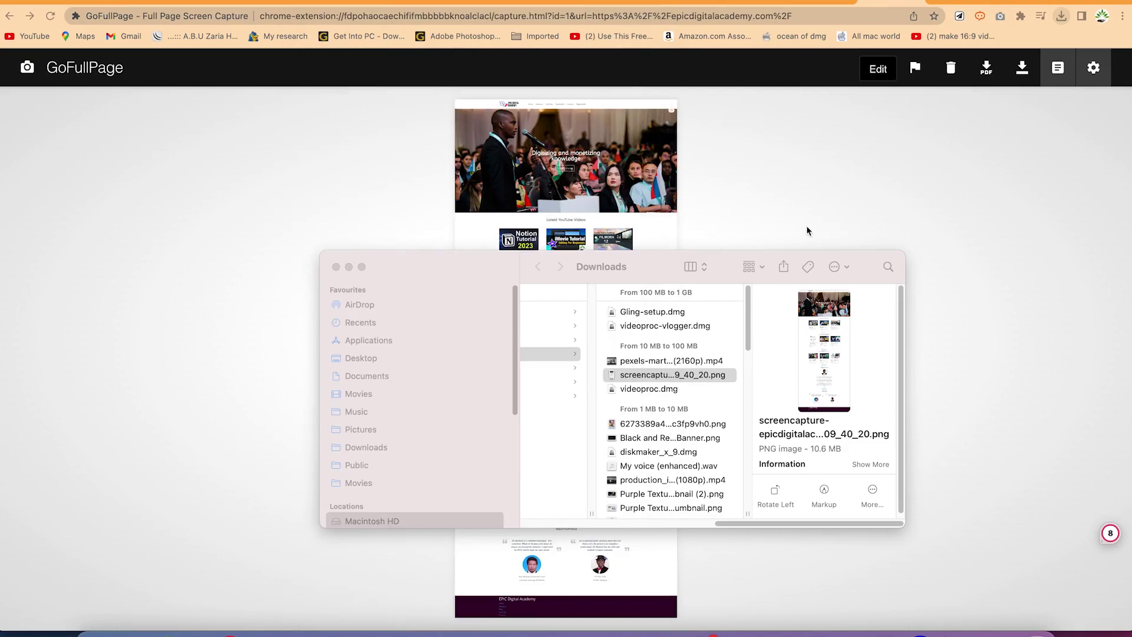
- Minimize the Downloads window and load the capture into the GoFullPage editor
click(349, 266)
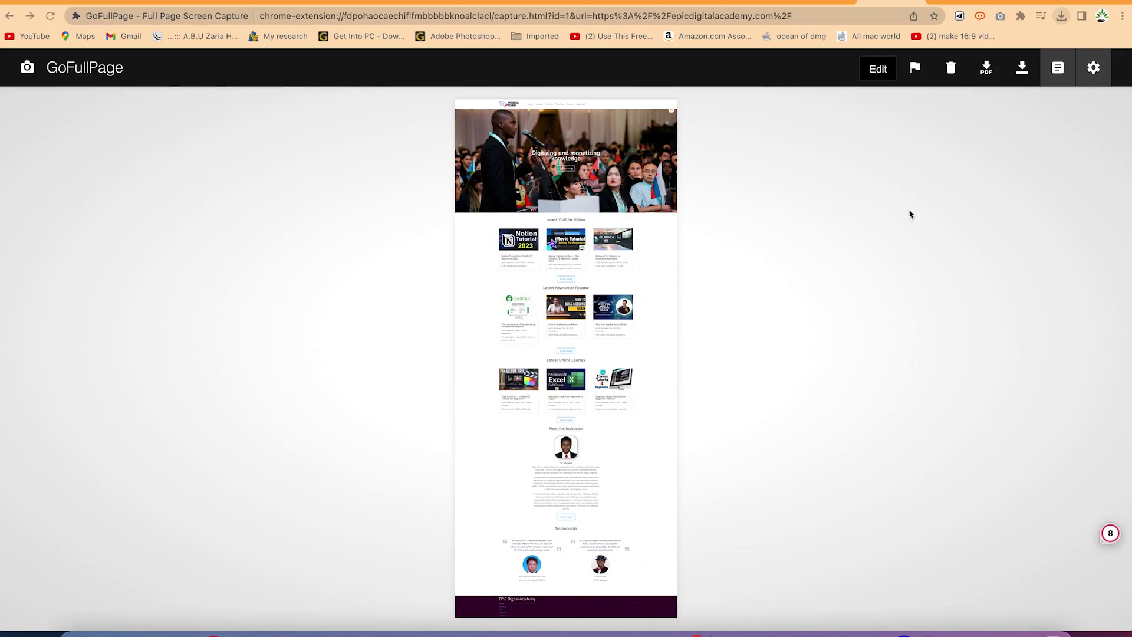
click(879, 70)
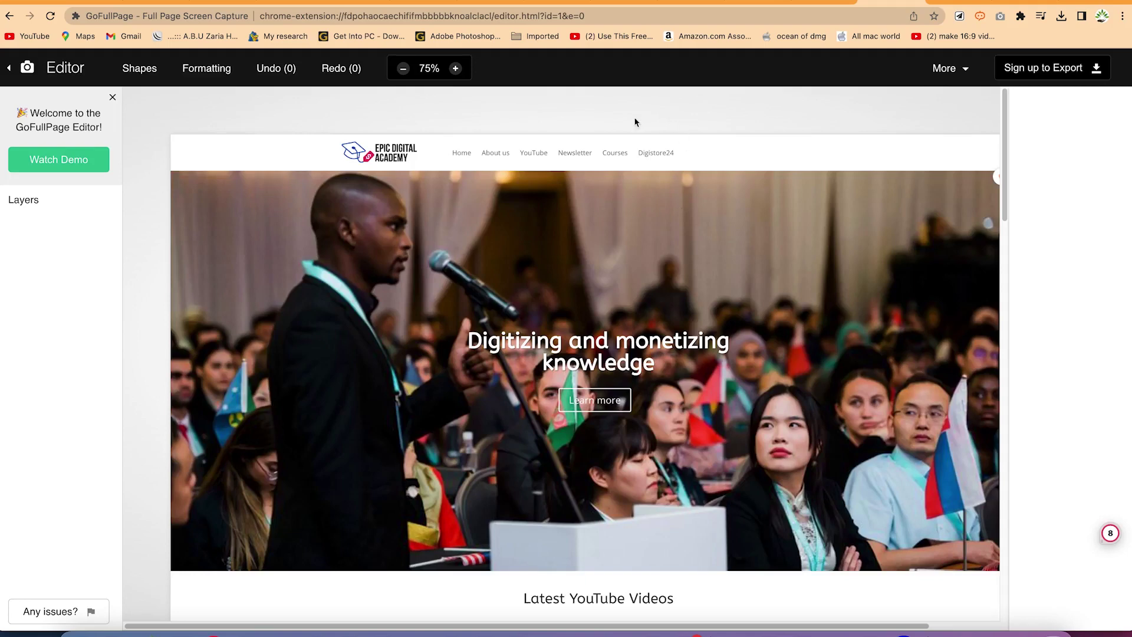
- Add a rectangle and place it over the 'Digitizing and monetizing knowledge' headline
click(126, 69)
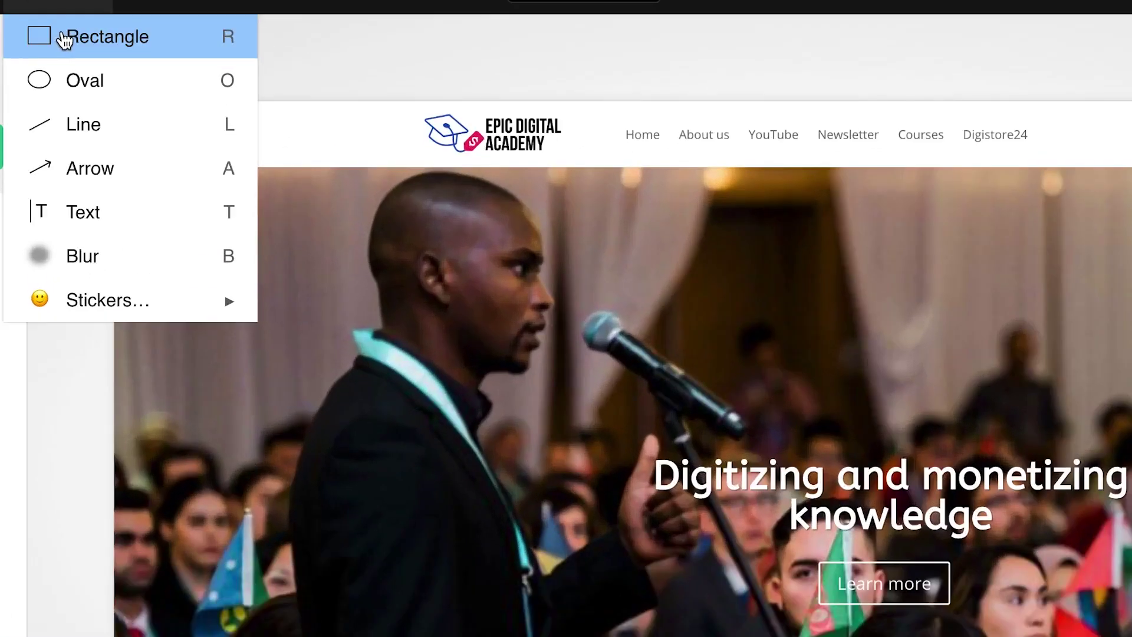
click(65, 38)
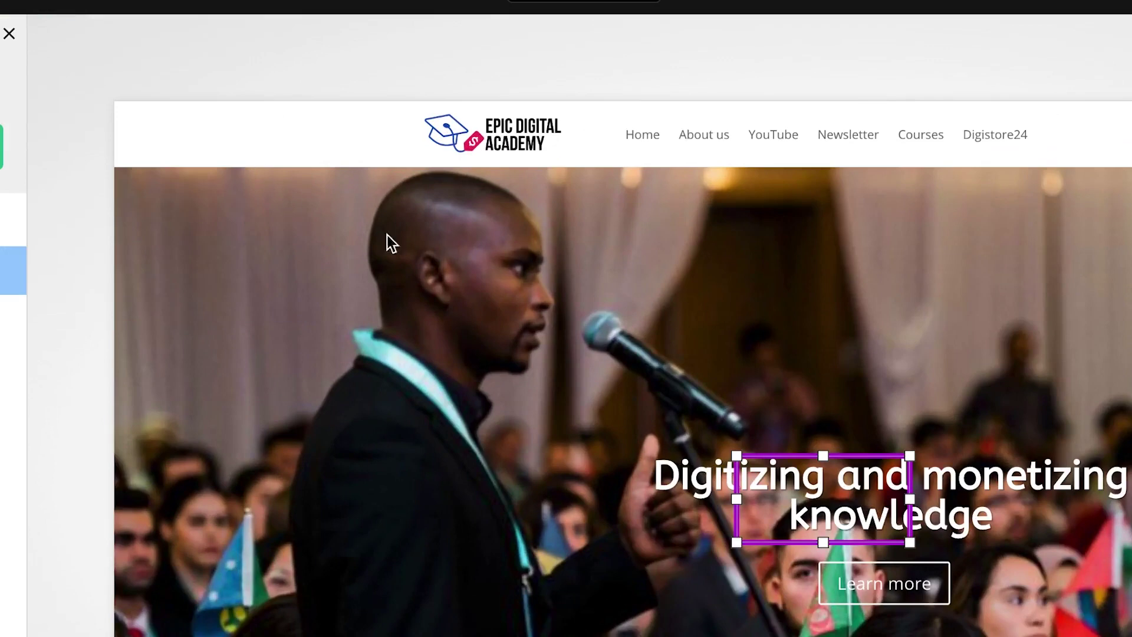
drag(891, 534, 987, 616)
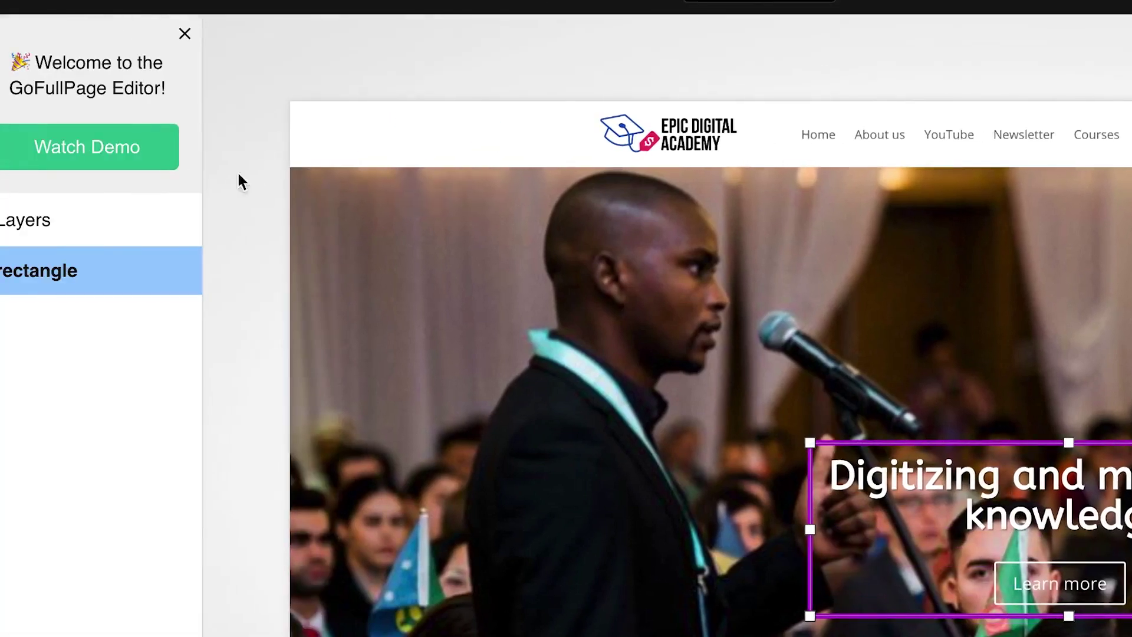
click(0, 6)
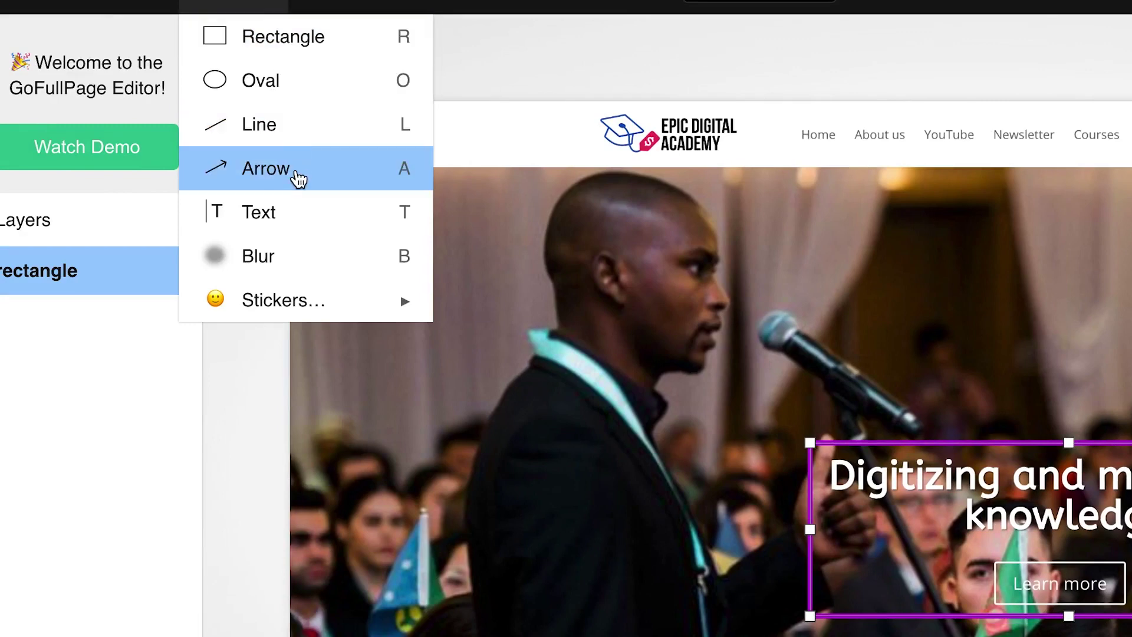
- Add an arrow and point its tip at the speaker's microphone
click(296, 170)
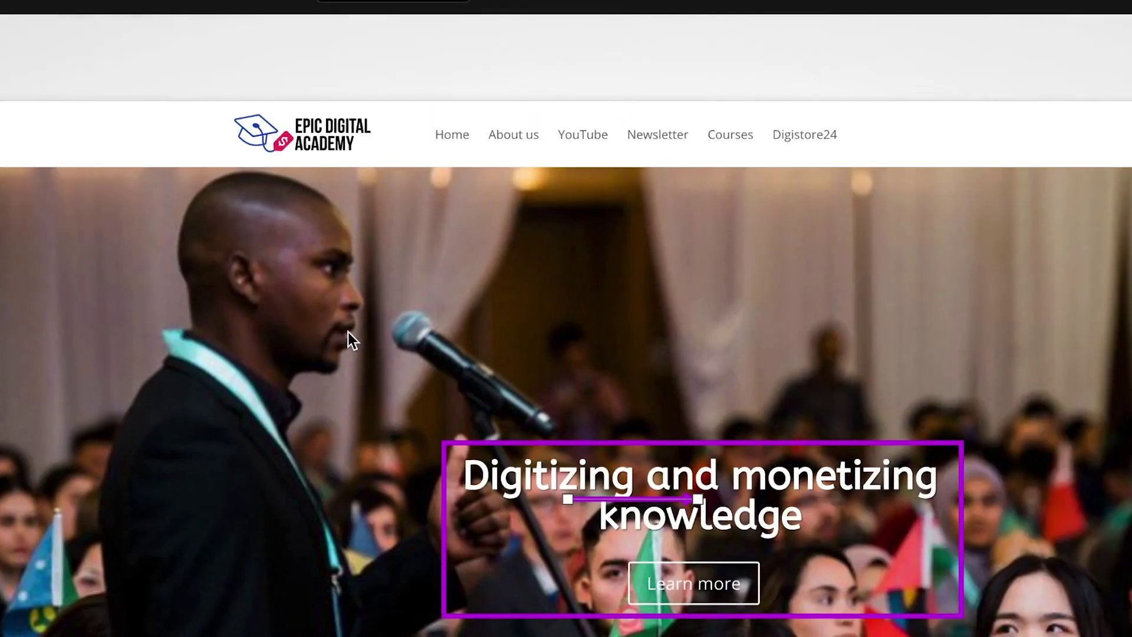
drag(714, 331, 821, 439)
drag(455, 440, 451, 438)
drag(834, 347, 1028, 360)
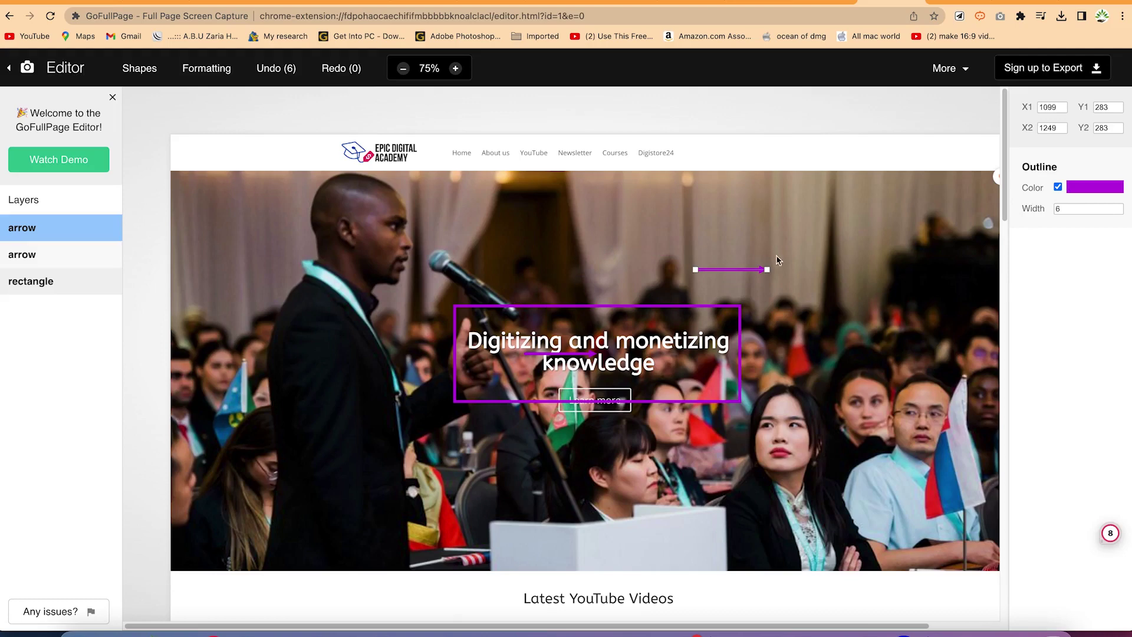
drag(767, 270, 424, 253)
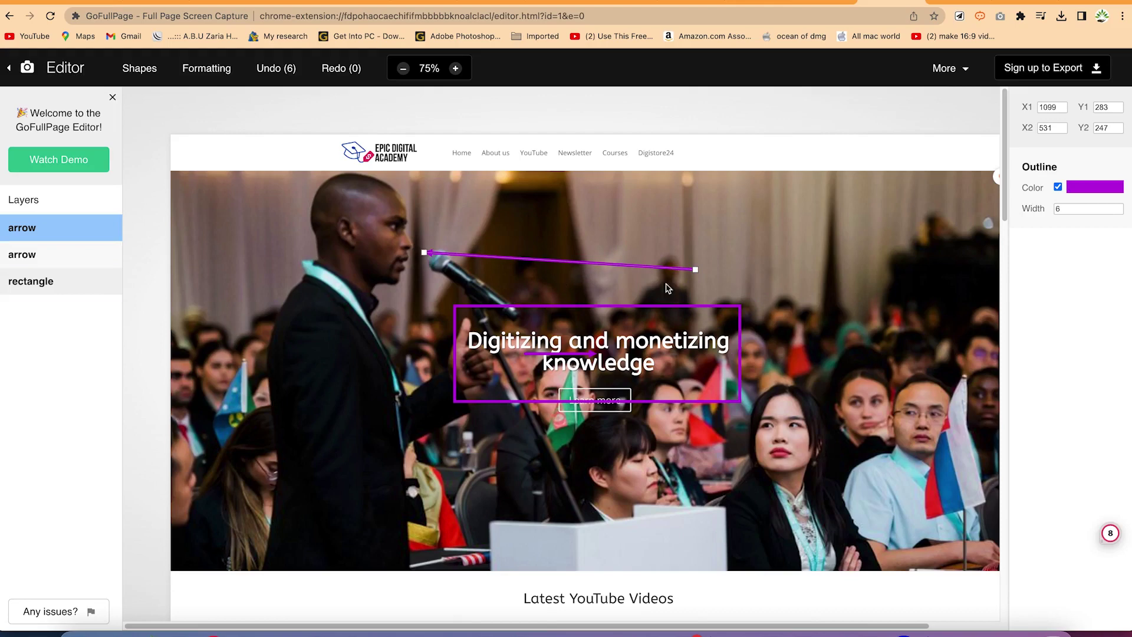
- Move the headline rectangle down to take in the Learn more button
click(534, 310)
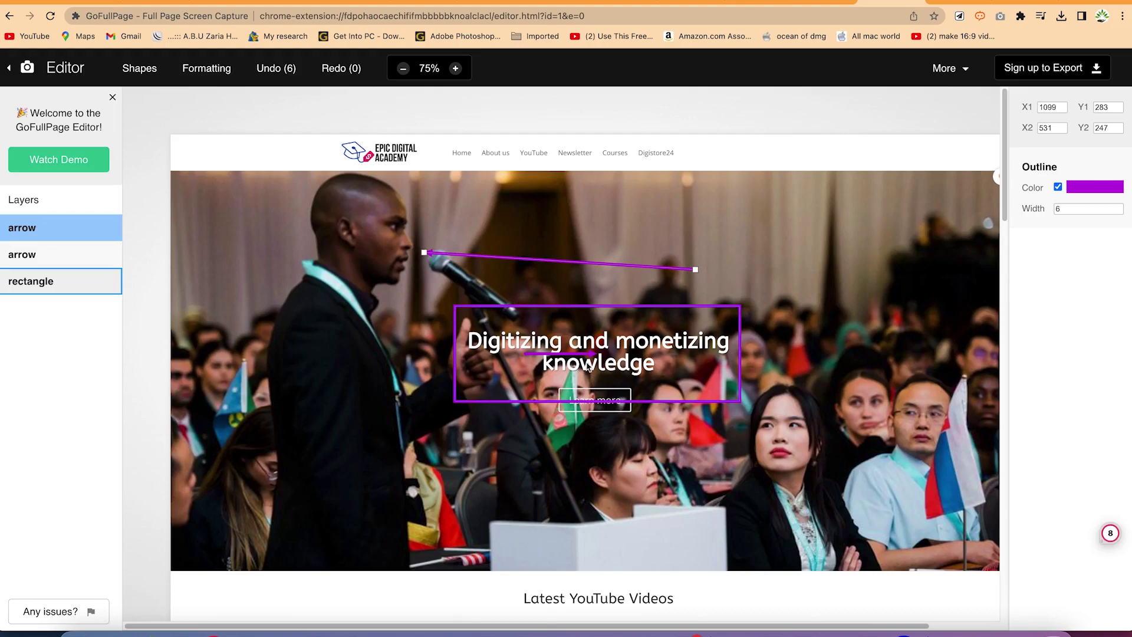
drag(577, 352, 577, 372)
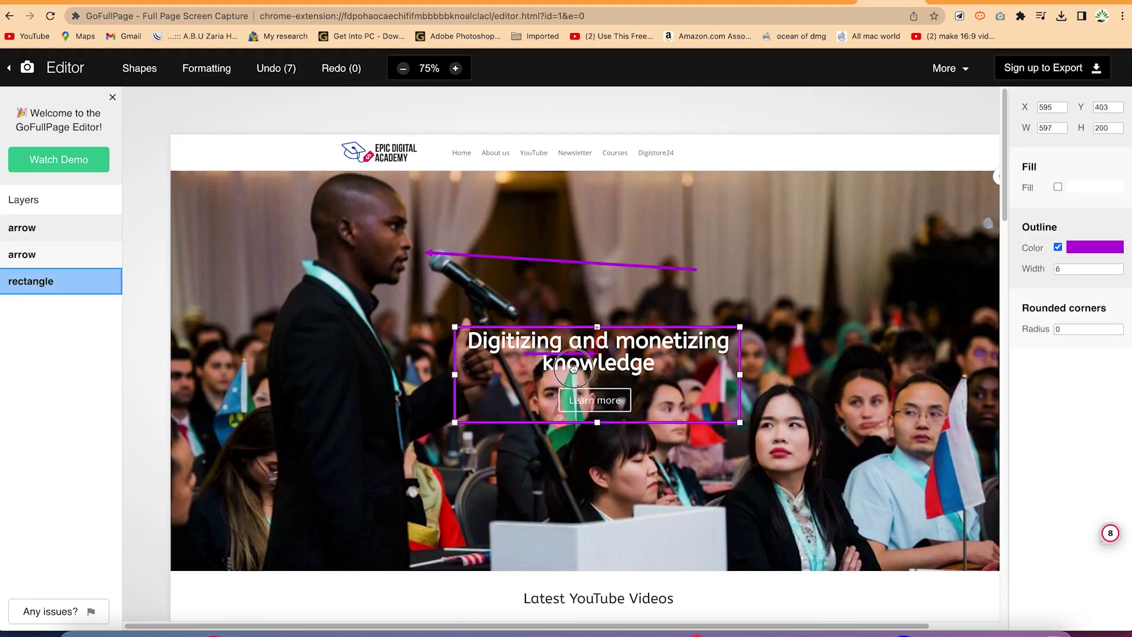
click(546, 260)
click(539, 260)
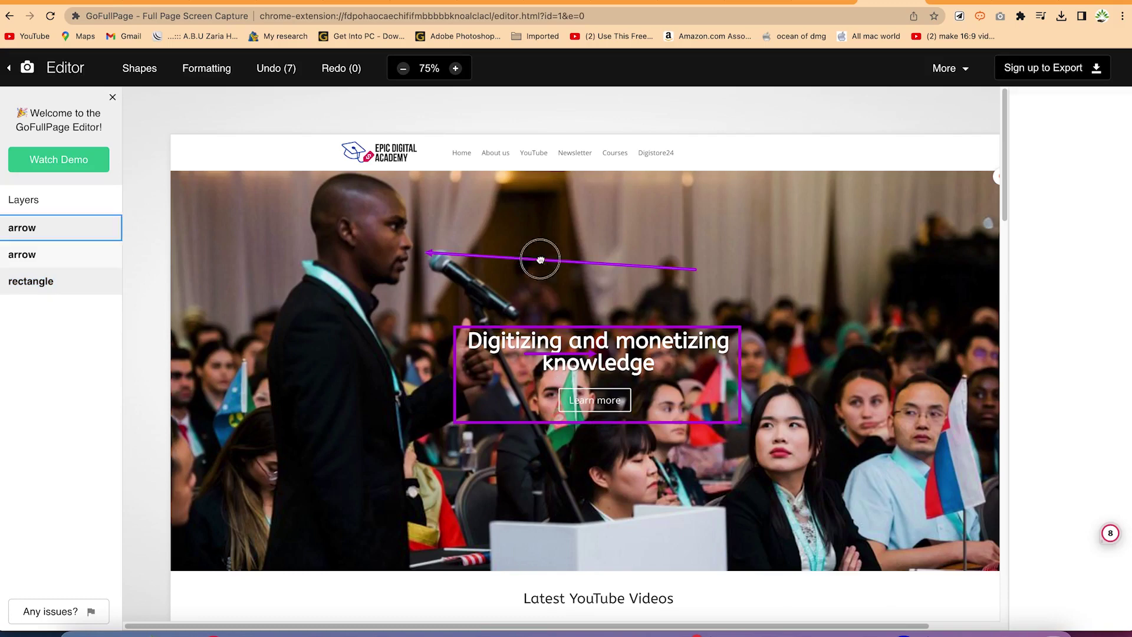
click(167, 72)
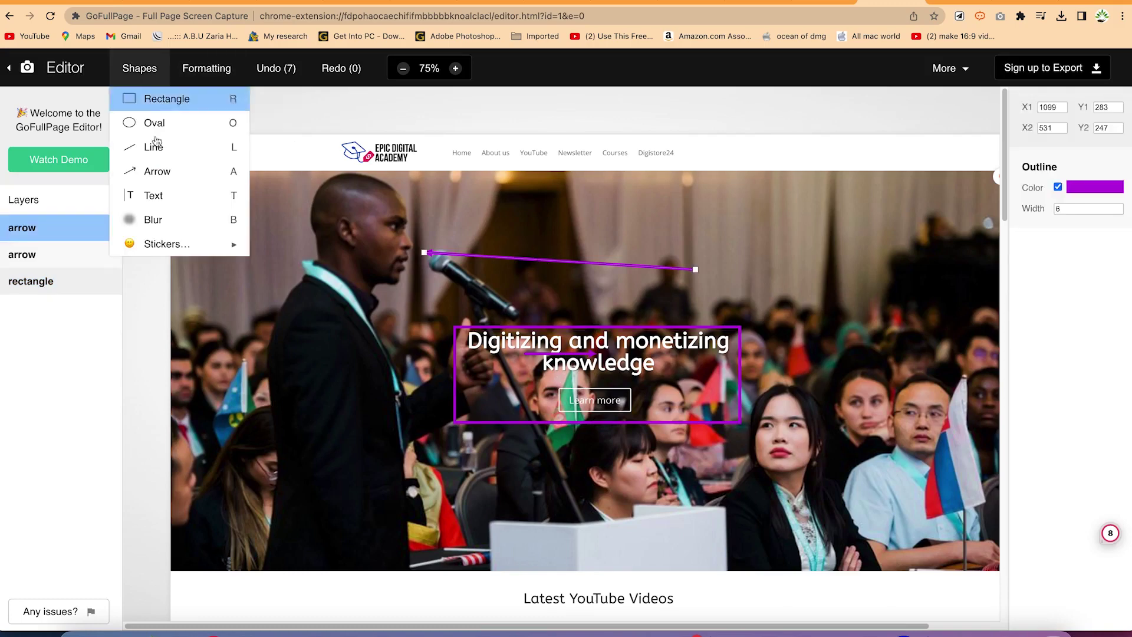
- Add a text label reading 'Microphone' level with the arrow's tail
click(179, 197)
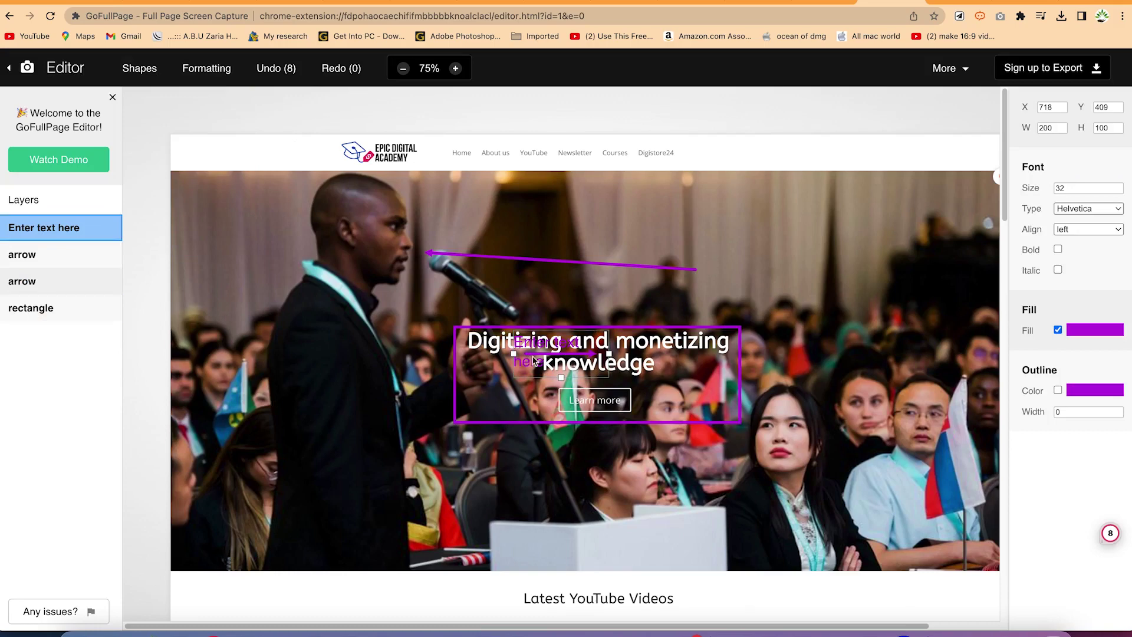
drag(551, 359, 737, 255)
double_click(737, 255)
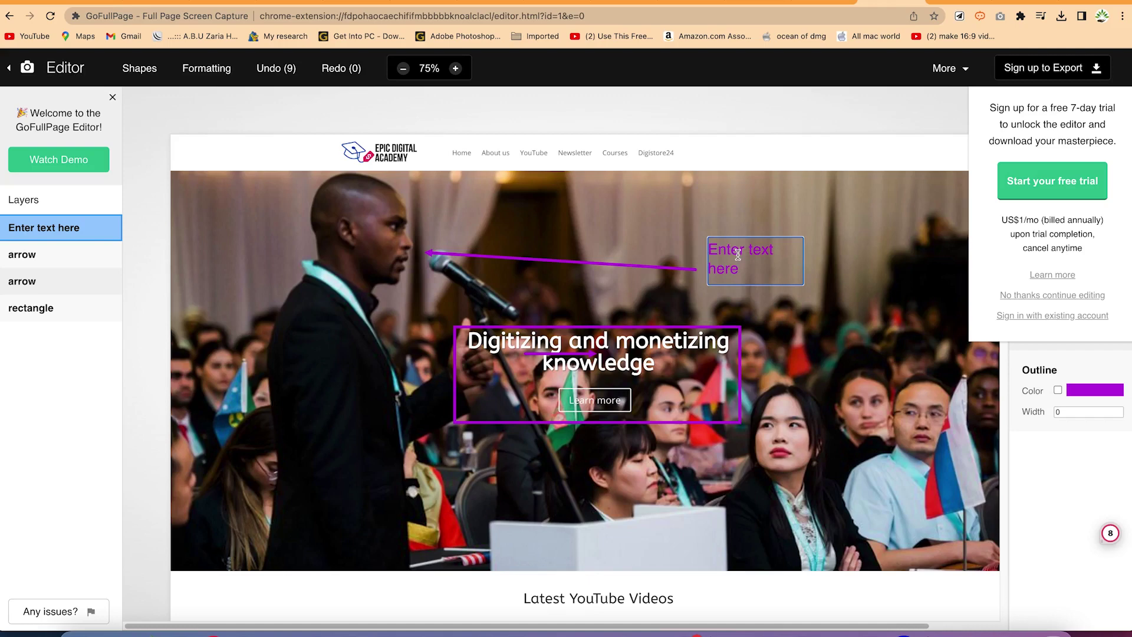
triple_click(738, 254)
text(Microphone)
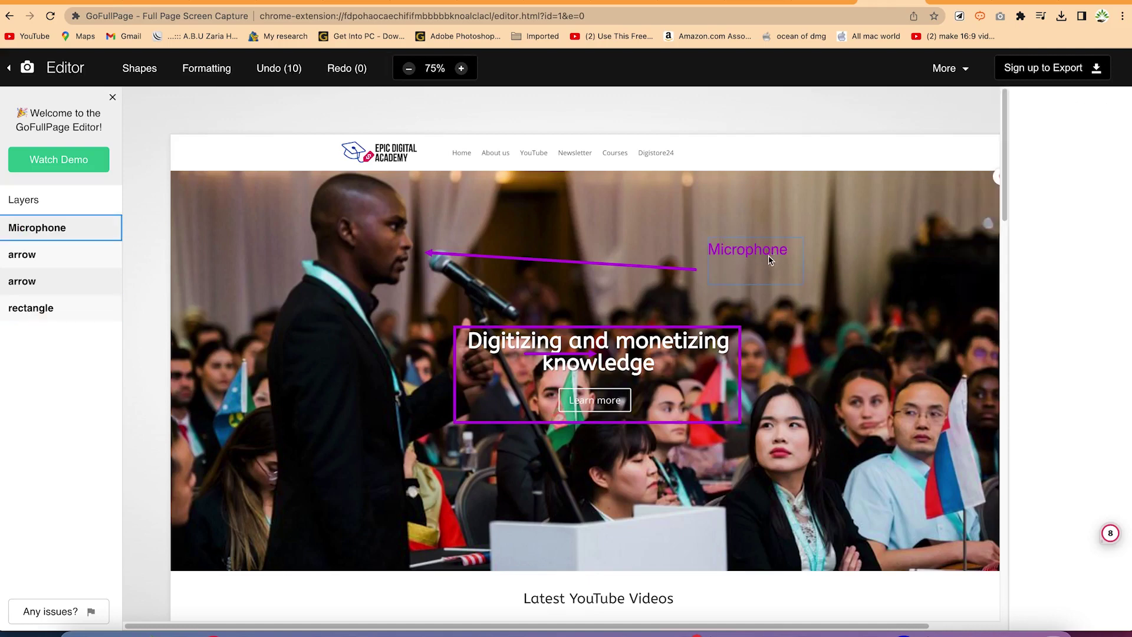
drag(770, 260, 769, 269)
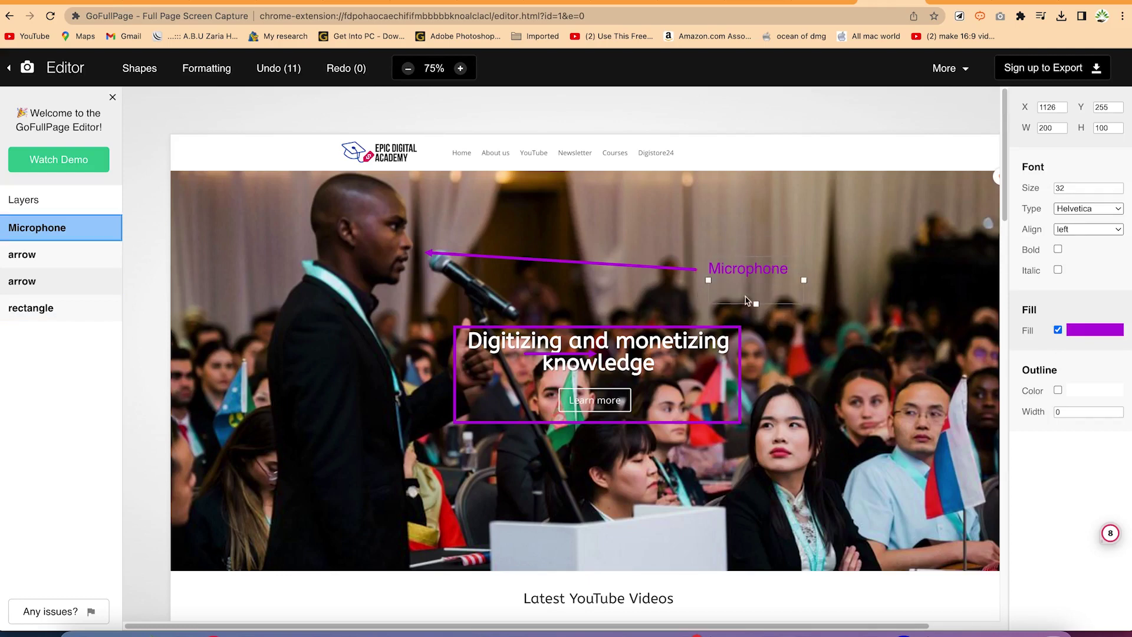
- Change the Microphone label's colour to white
click(1081, 333)
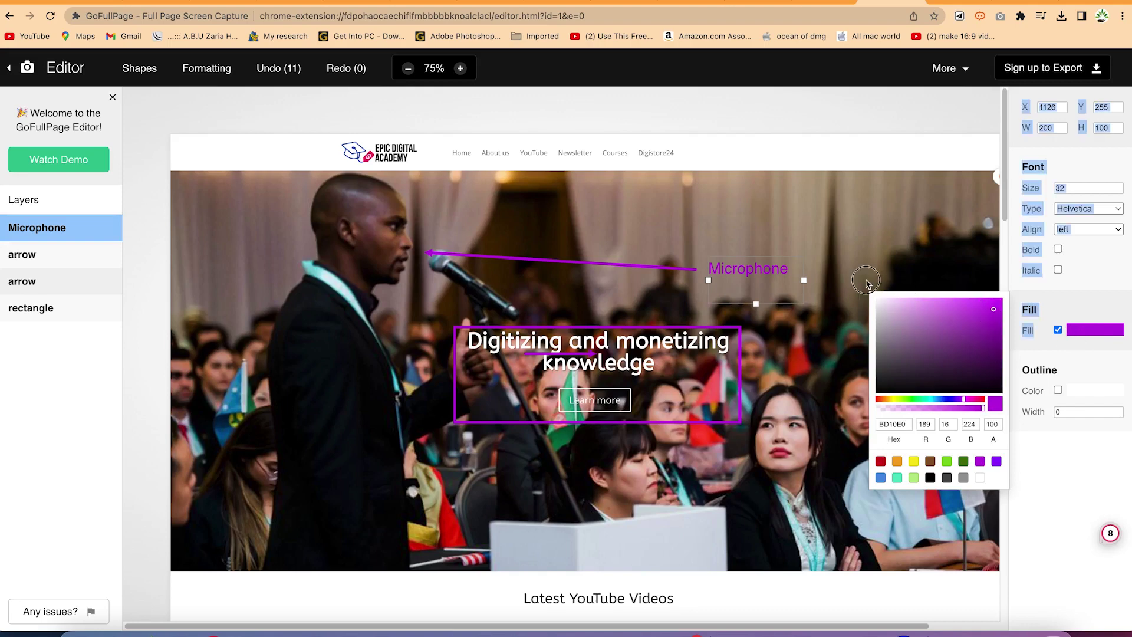
click(876, 299)
click(852, 230)
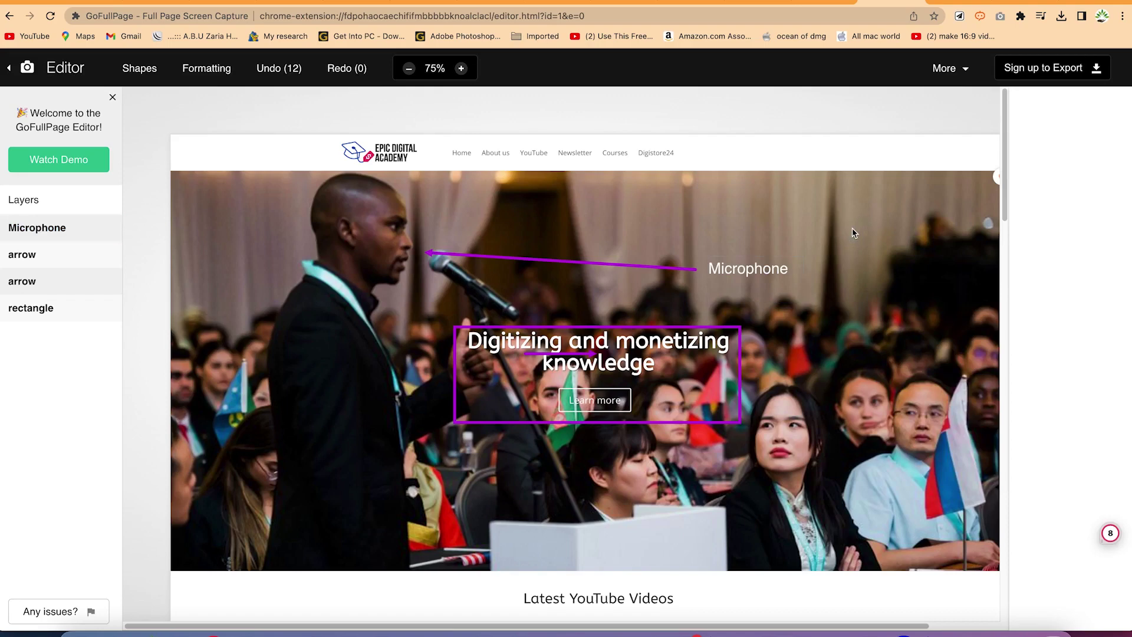
click(742, 277)
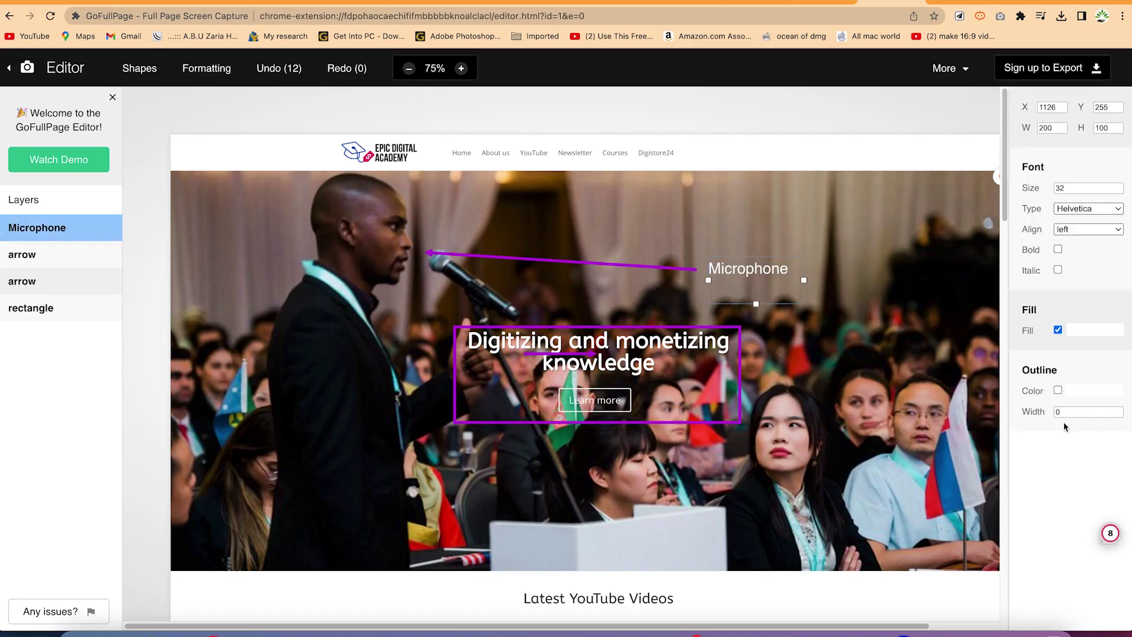
- Give the Microphone label outline width 20, bold italic Georgia font, size 50
click(1080, 411)
text(20)
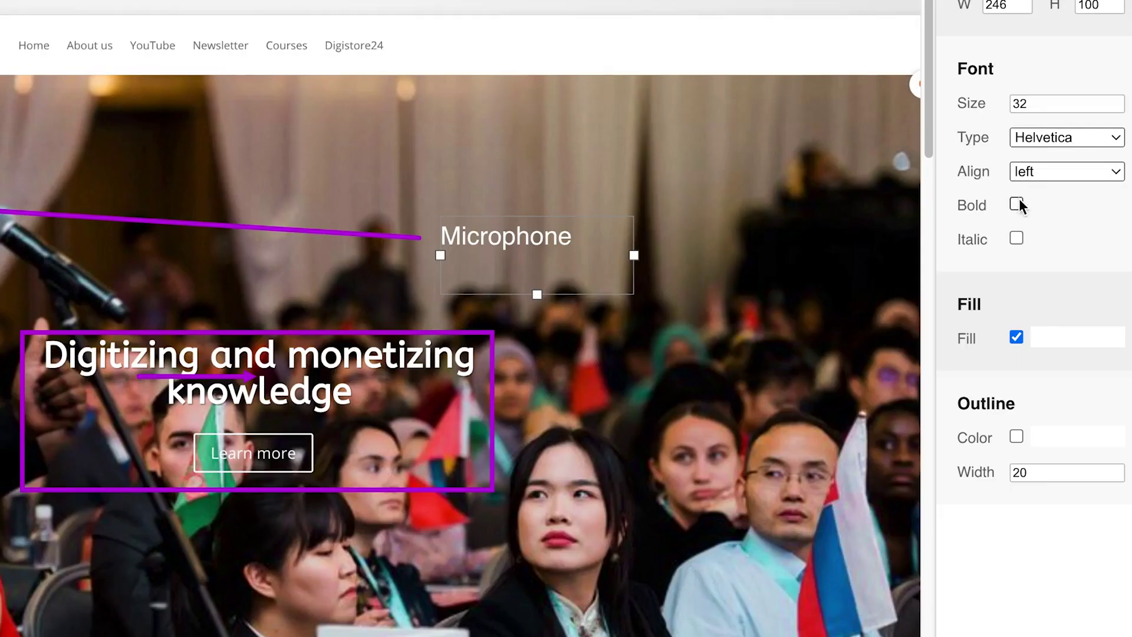
click(1017, 204)
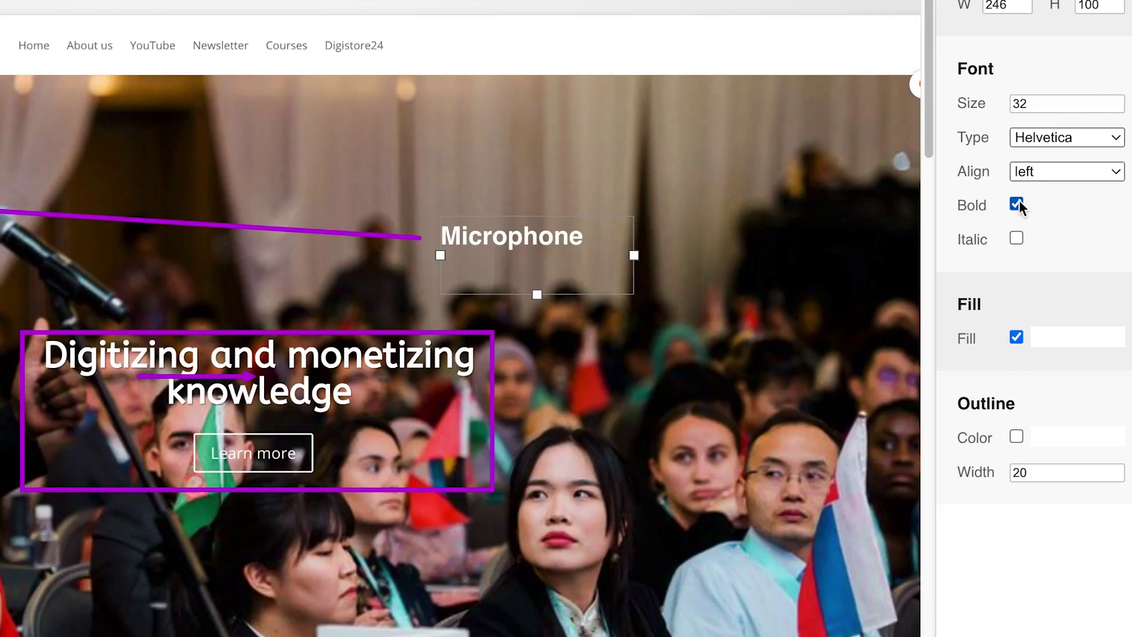
click(1019, 236)
click(1079, 137)
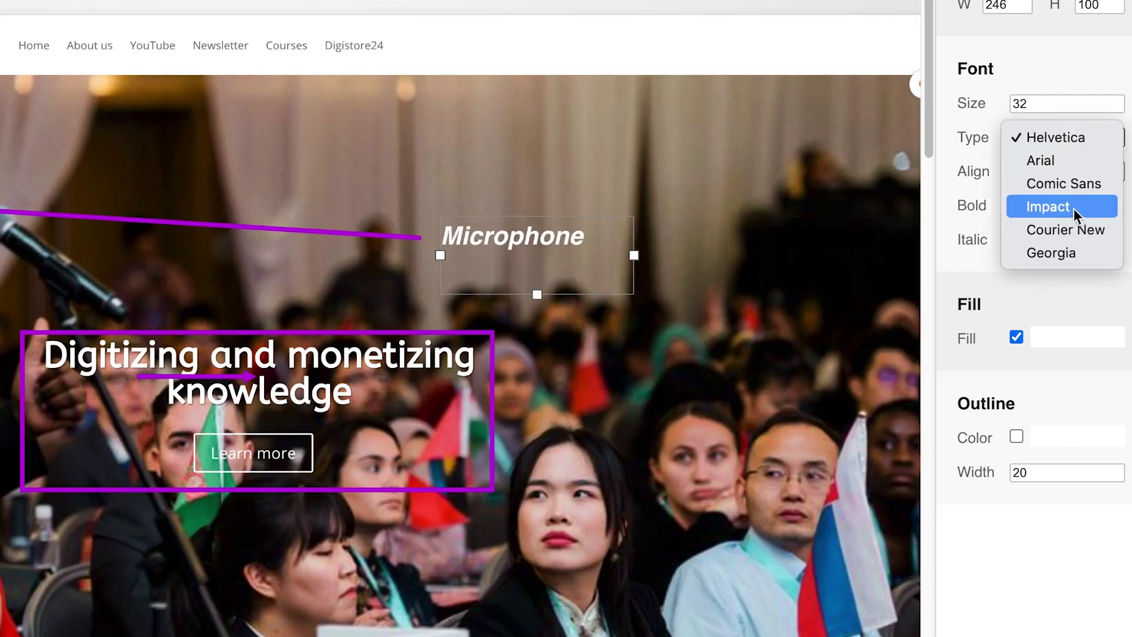
click(1070, 253)
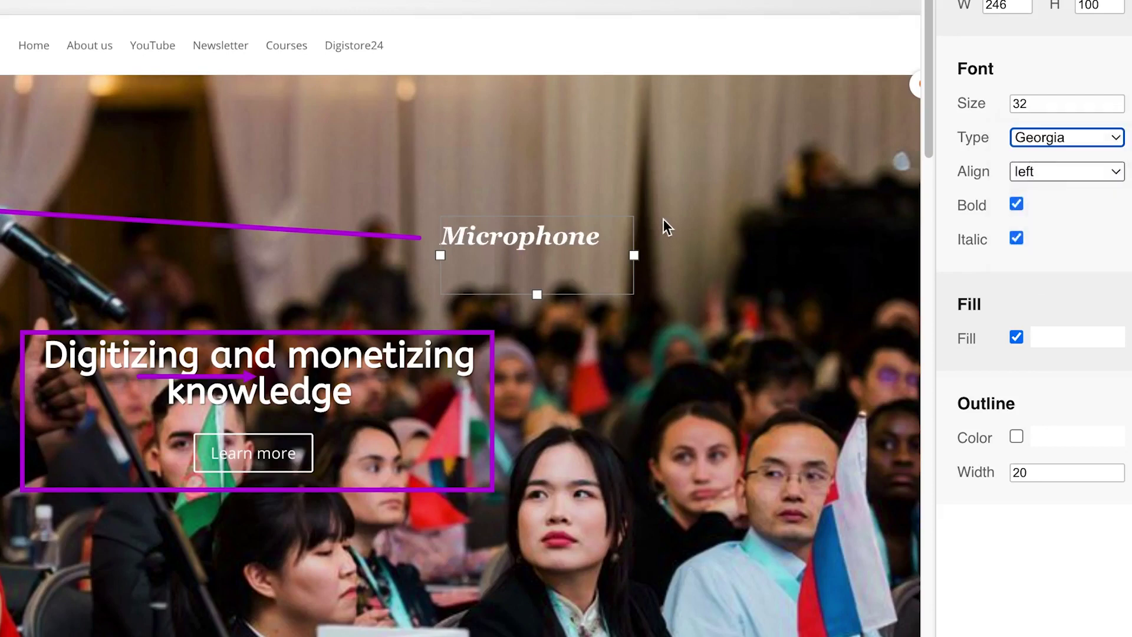
click(1071, 102)
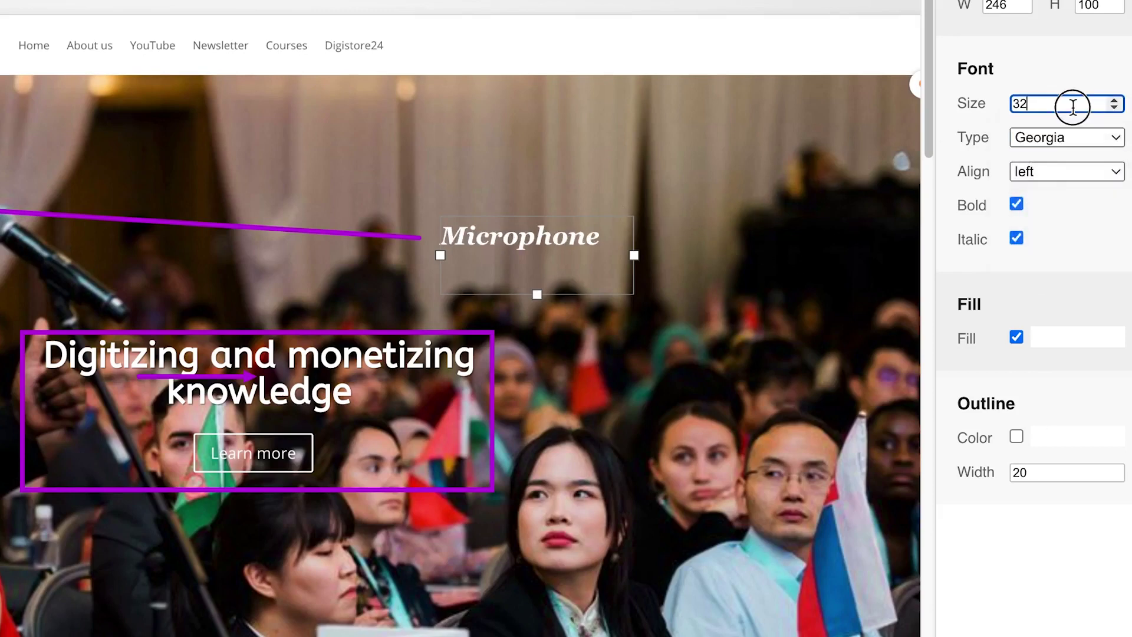
drag(1095, 106, 965, 84)
text(50)
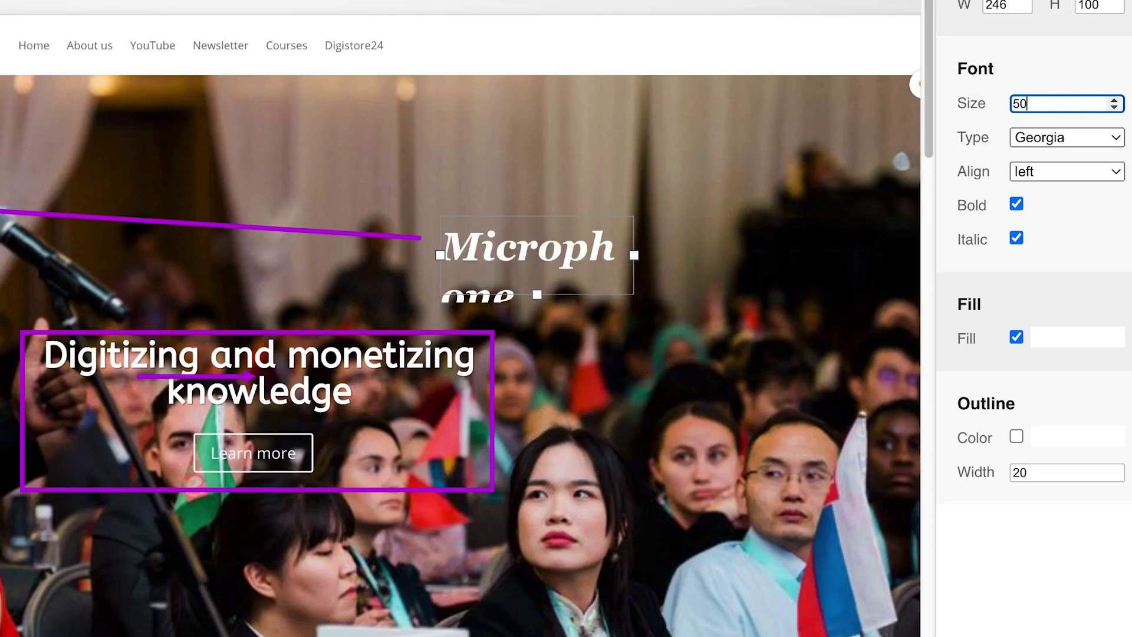
- Widen the label box to 391 so Microphone fits on one line, nudging it right
drag(641, 255, 748, 255)
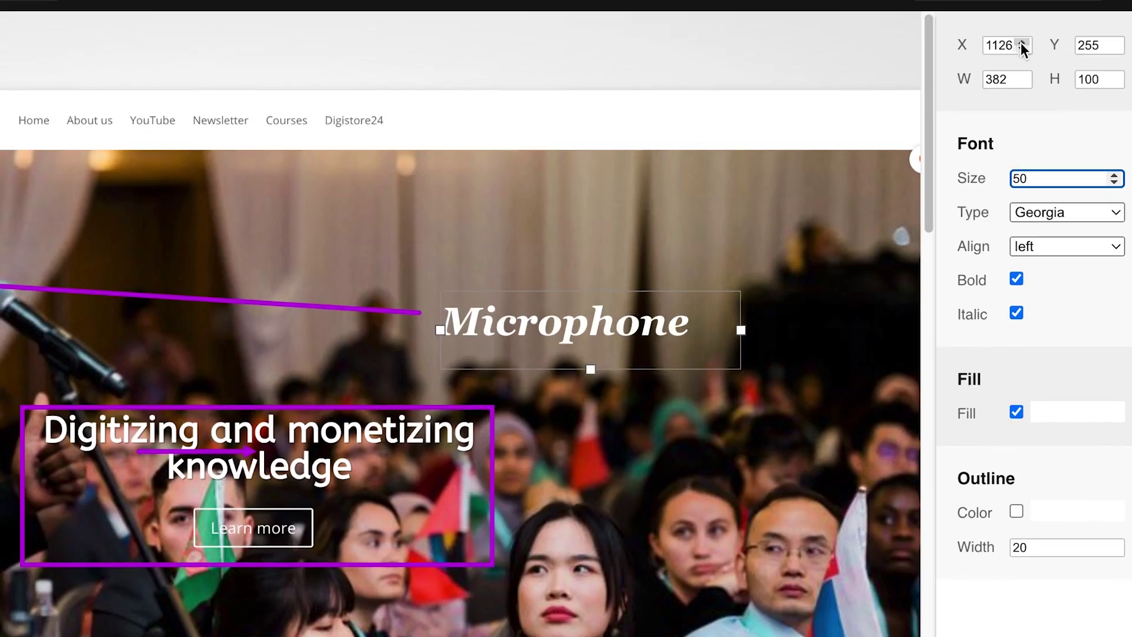
click(1021, 42)
click(1020, 43)
click(1021, 43)
click(1020, 43)
click(1021, 42)
click(1021, 76)
click(1022, 75)
click(1022, 76)
click(1021, 75)
click(1022, 76)
click(1022, 76)
click(1022, 75)
click(1021, 75)
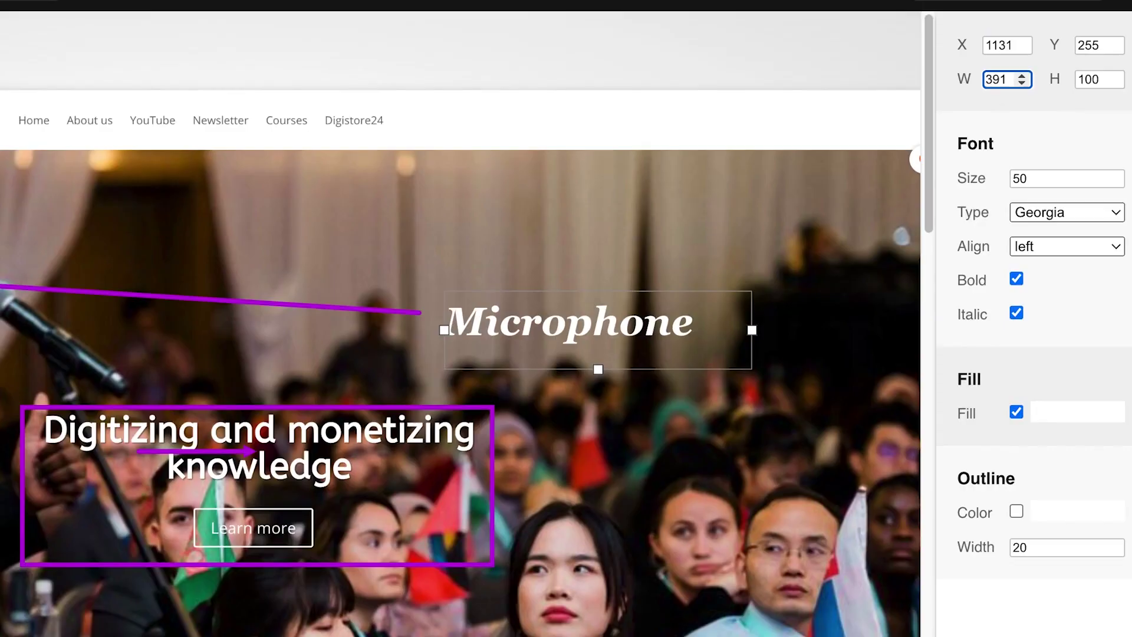
- Deselect the label and bring up the Stickers choices under Shapes
key(Escape)
click(88, 30)
click(126, 320)
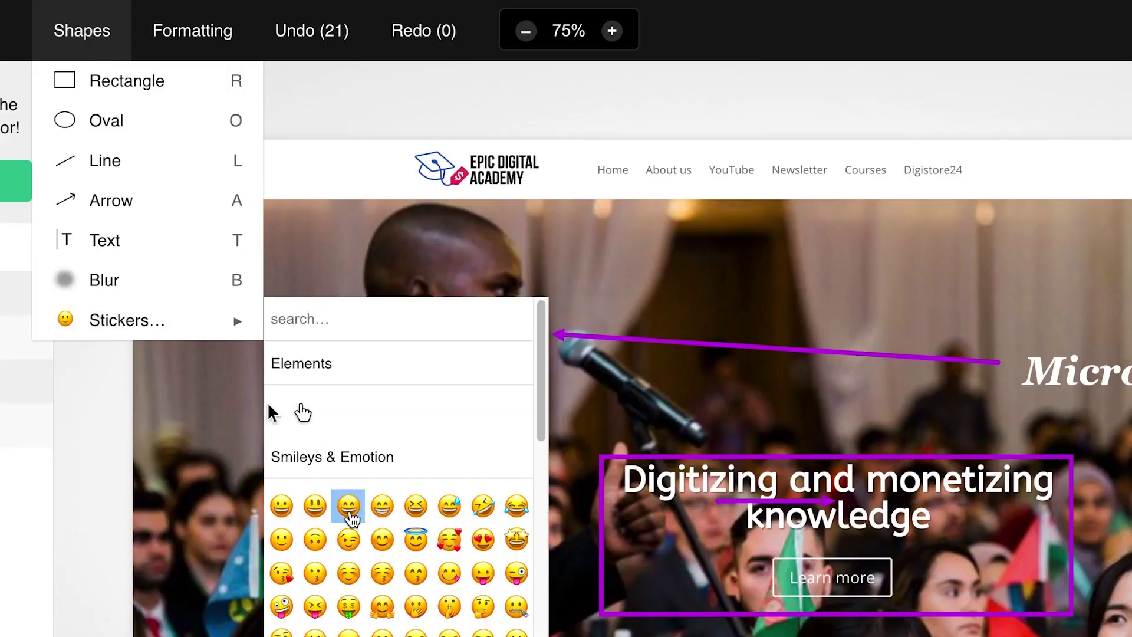
- Place the 😃 sticker onto the Microphone text and move the Microphone layer above the emoji
click(314, 505)
drag(766, 500, 1130, 305)
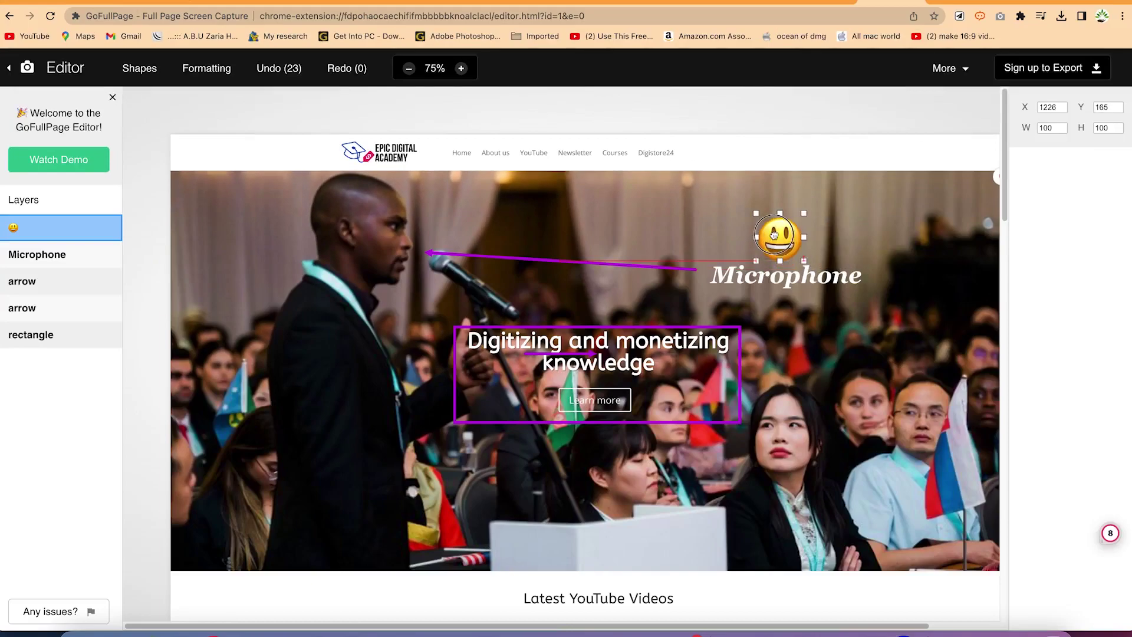
drag(775, 235, 774, 235)
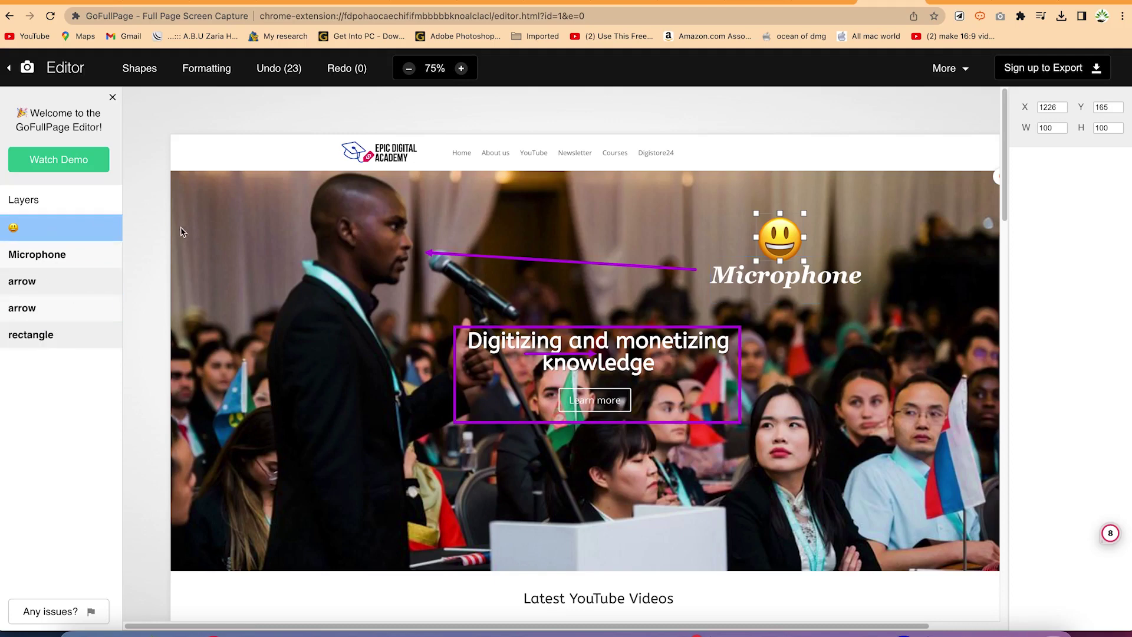
drag(772, 234, 791, 271)
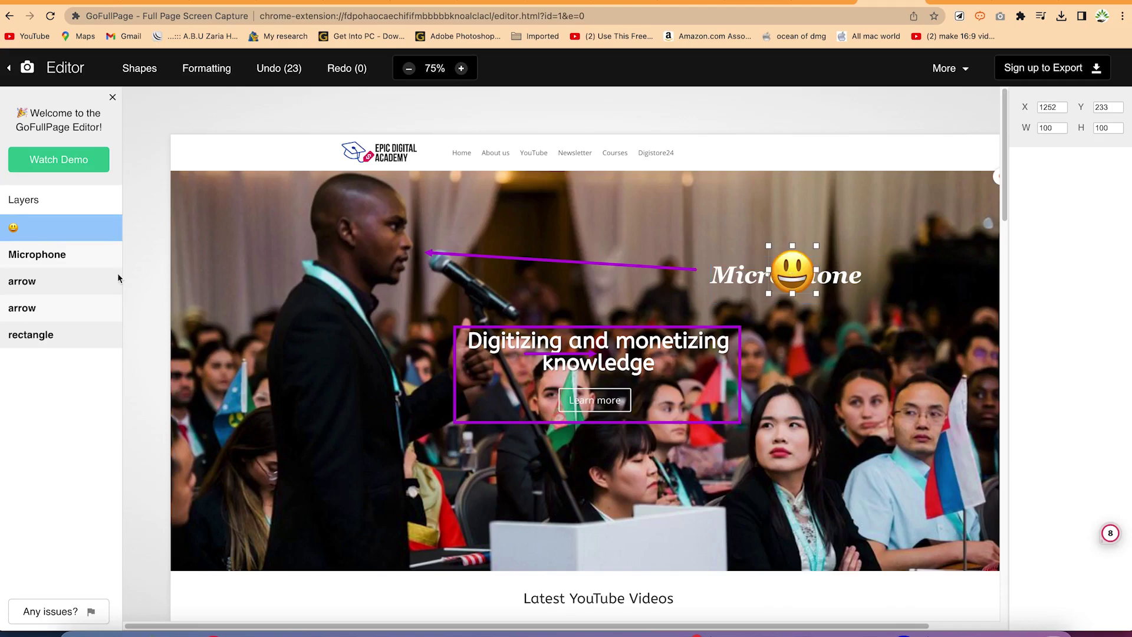
click(64, 262)
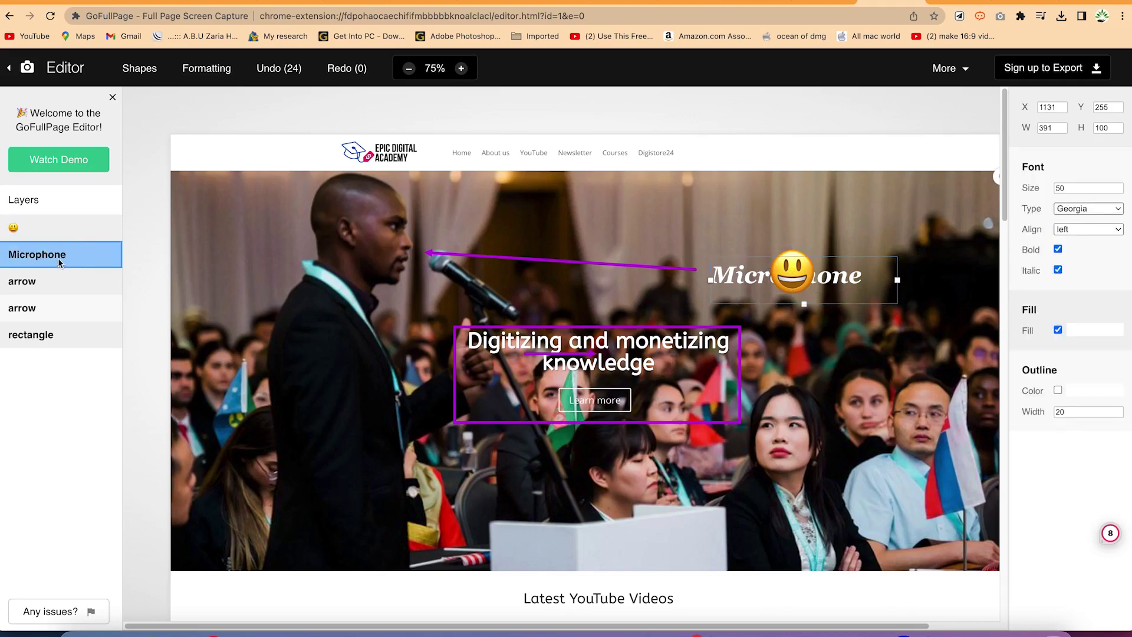
drag(55, 260, 47, 231)
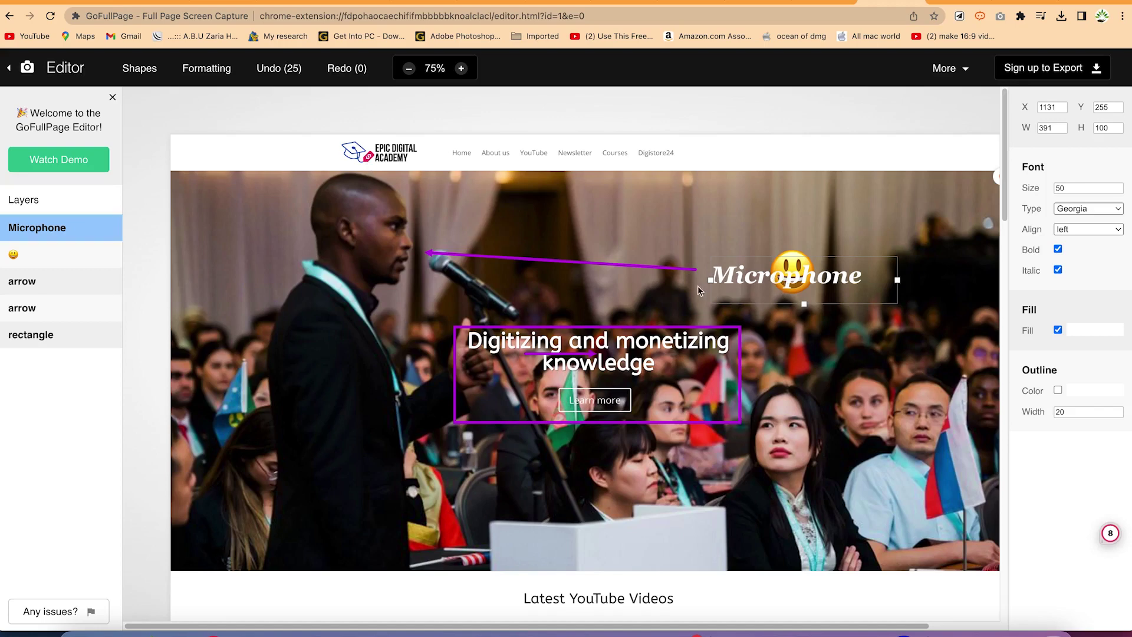
- Crop the capture to 1644 × 4105, trimming the site header bar and left margin
mouse_move(130, 80)
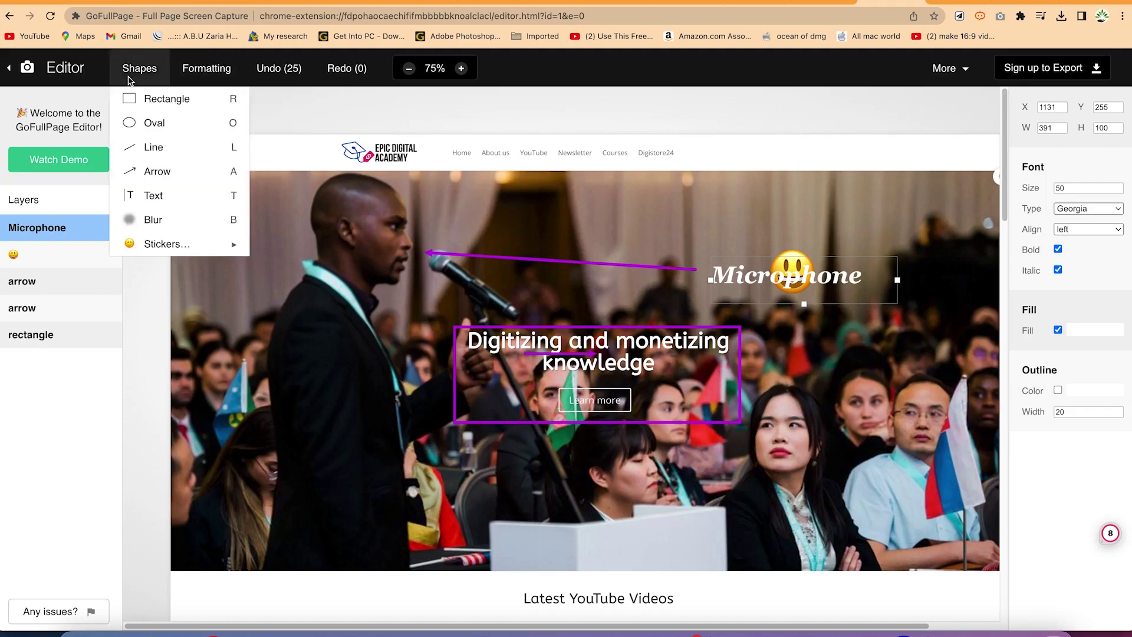
mouse_move(184, 84)
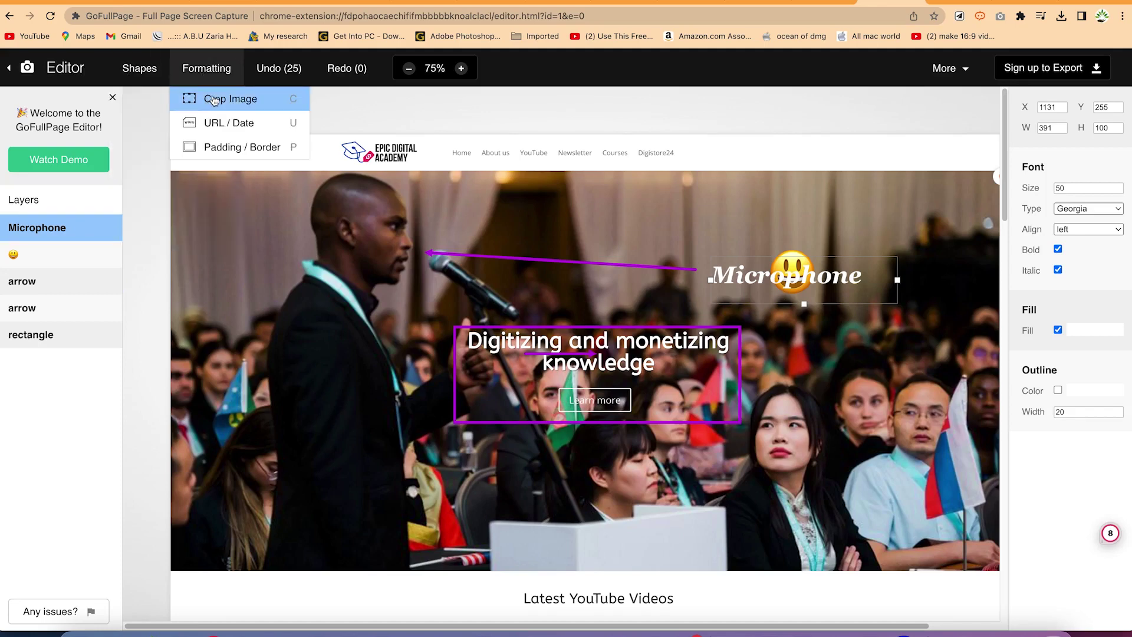
click(216, 101)
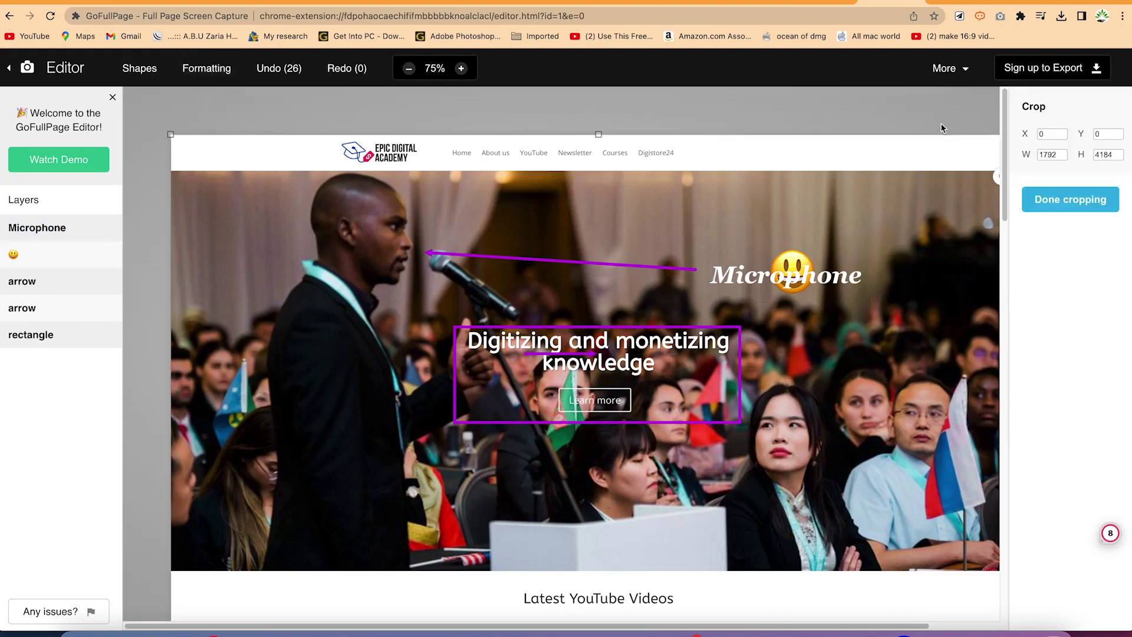
drag(170, 134, 241, 172)
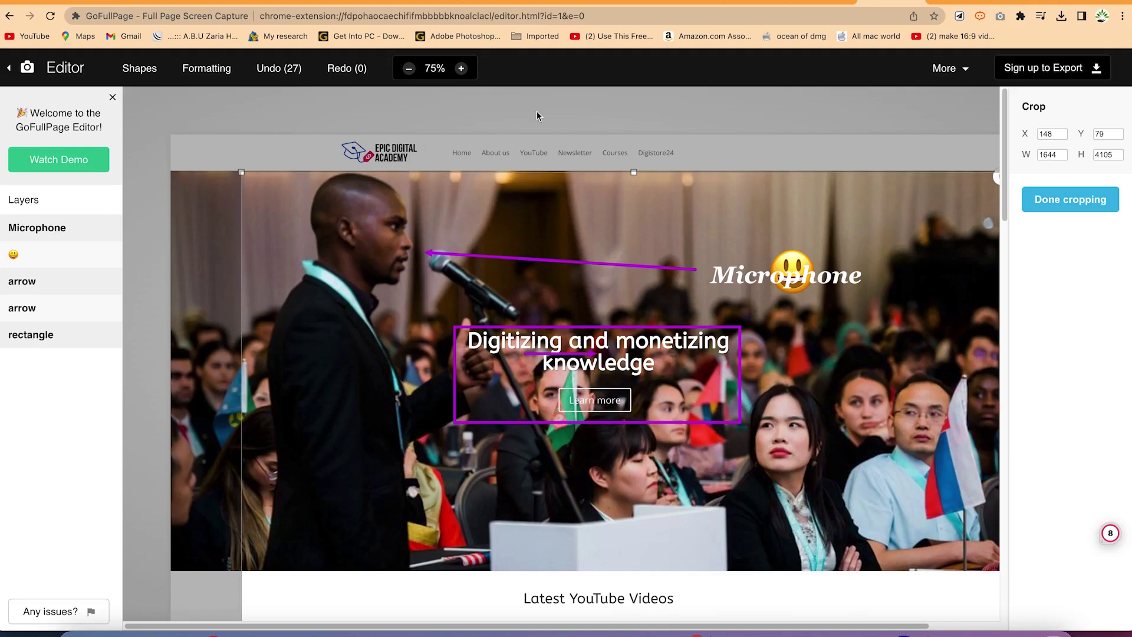
click(481, 149)
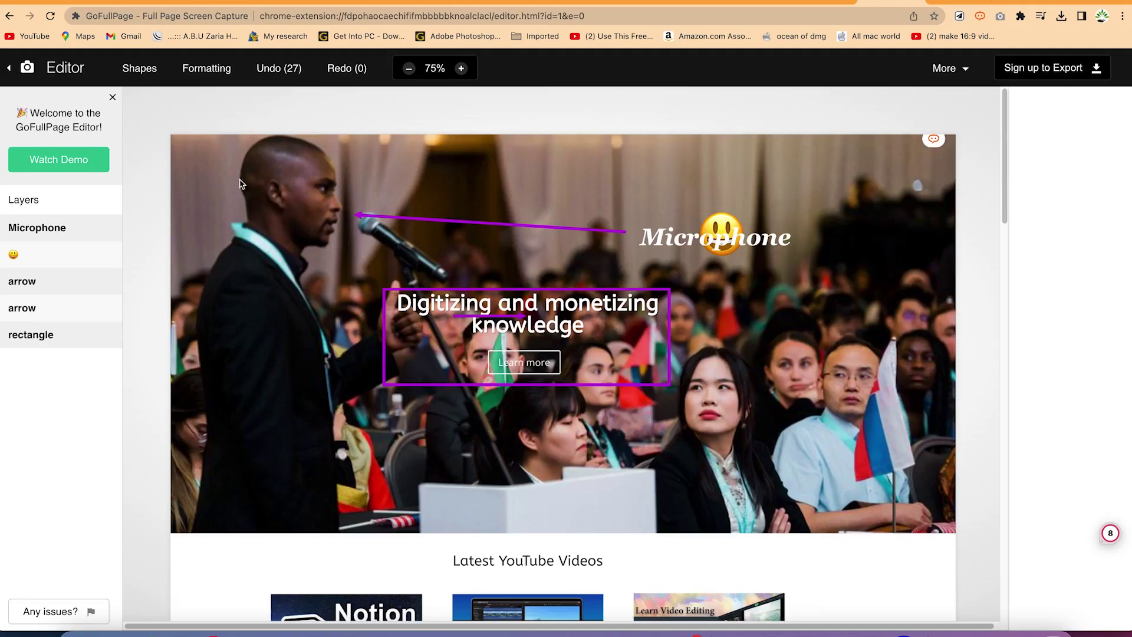
click(142, 69)
click(498, 238)
click(531, 361)
scroll(598, 361, down, 20)
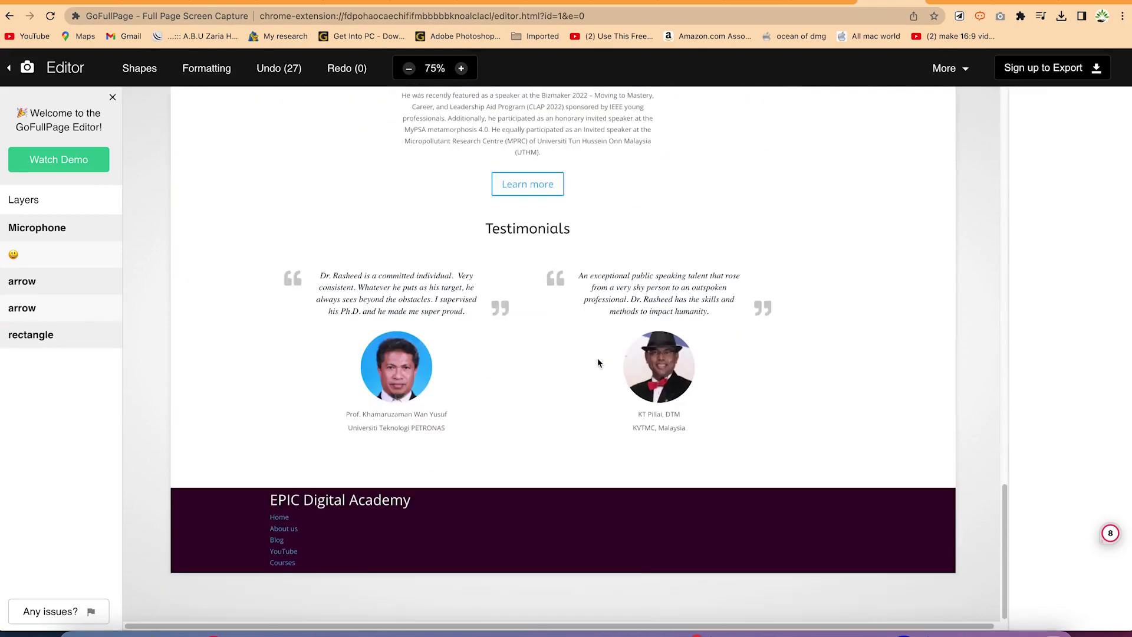
scroll(595, 356, up, 20)
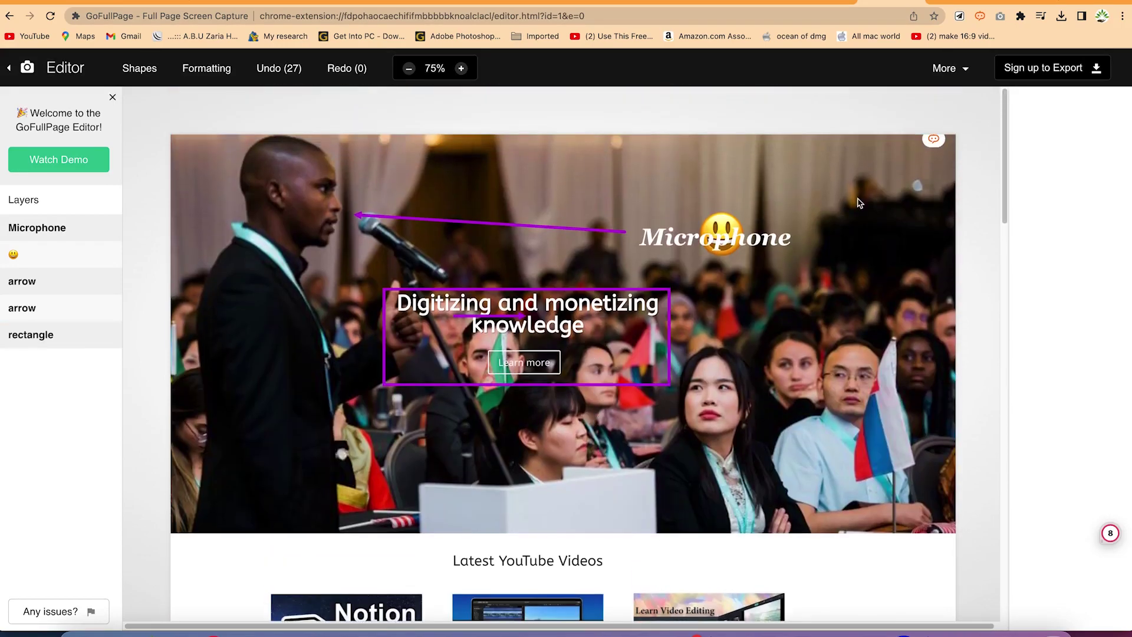
click(1010, 71)
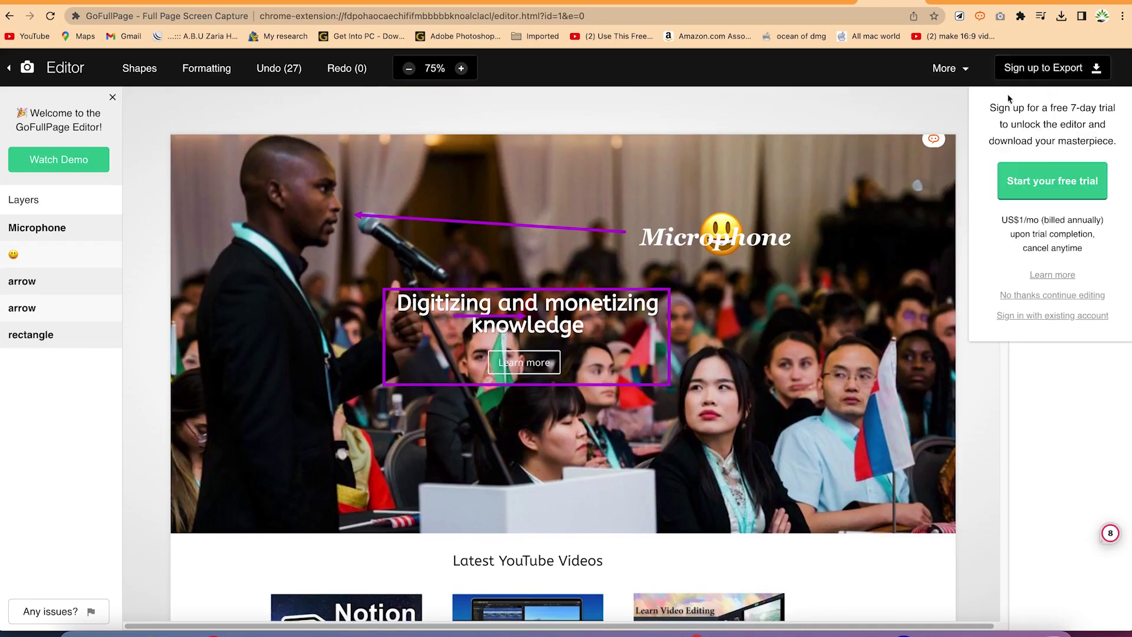